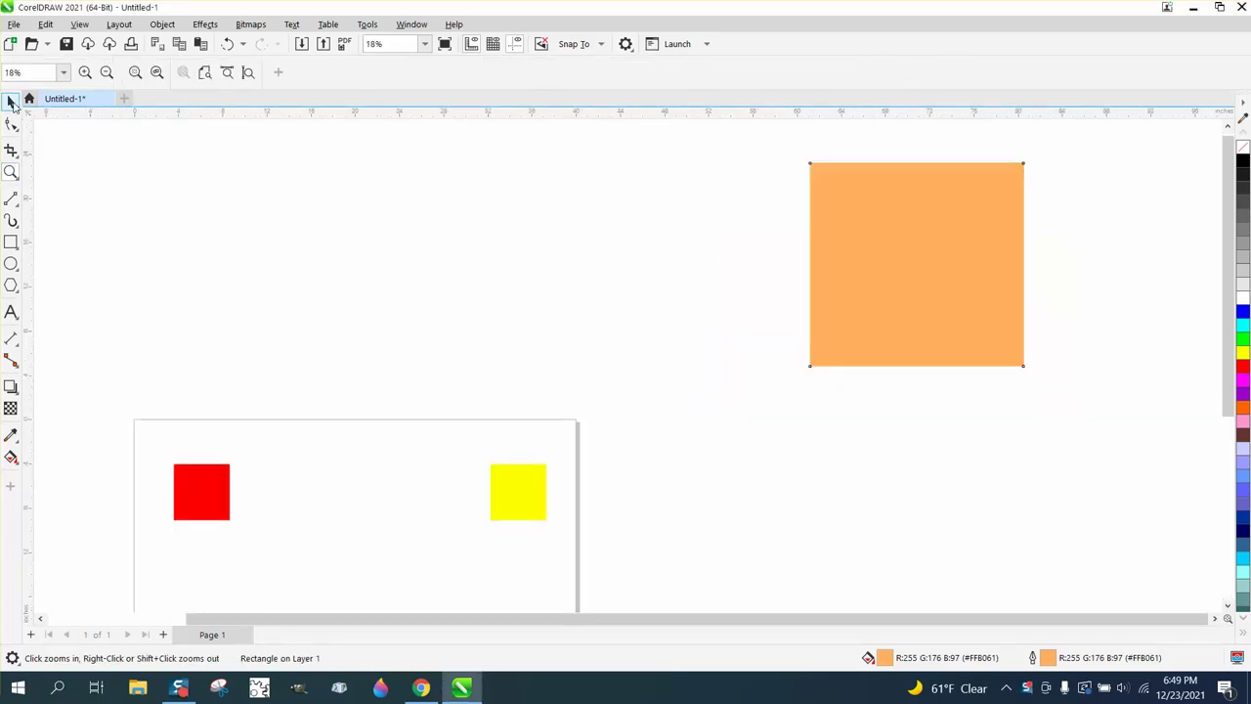
- Marquee-select both the red and yellow squares
left_click(11, 101)
scroll(508, 273, "down", 1)
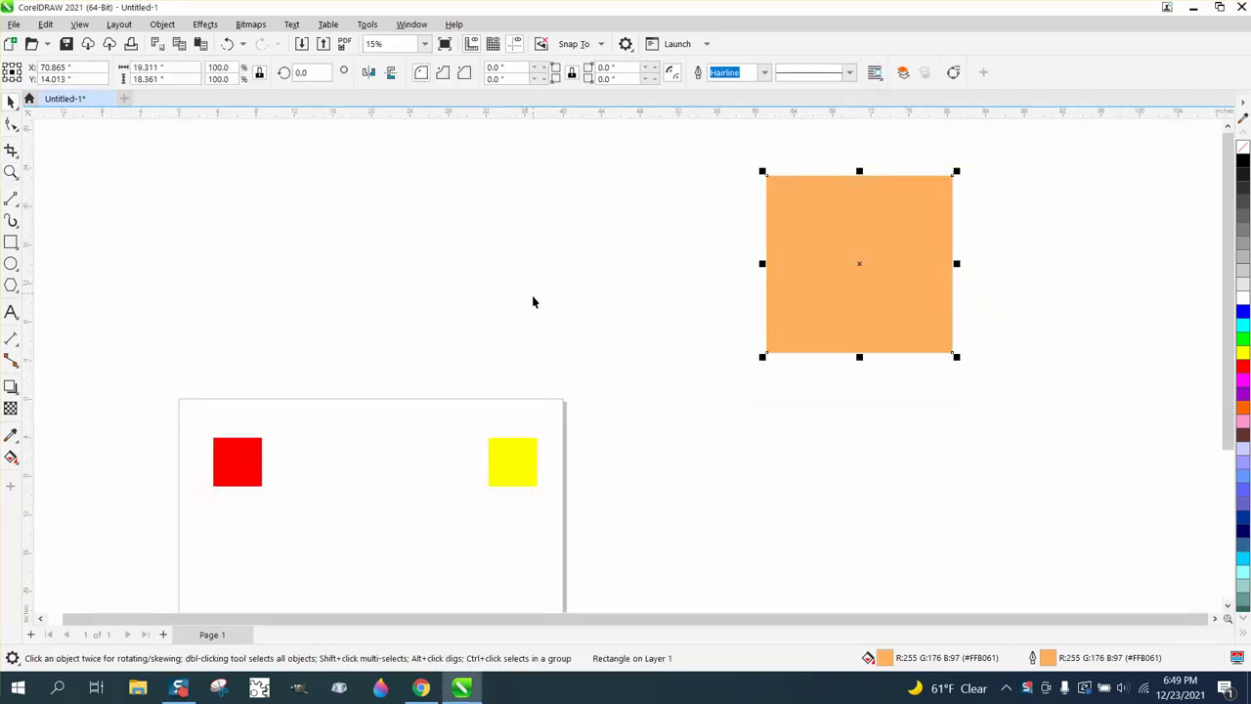
scroll(856, 280, "down", 1)
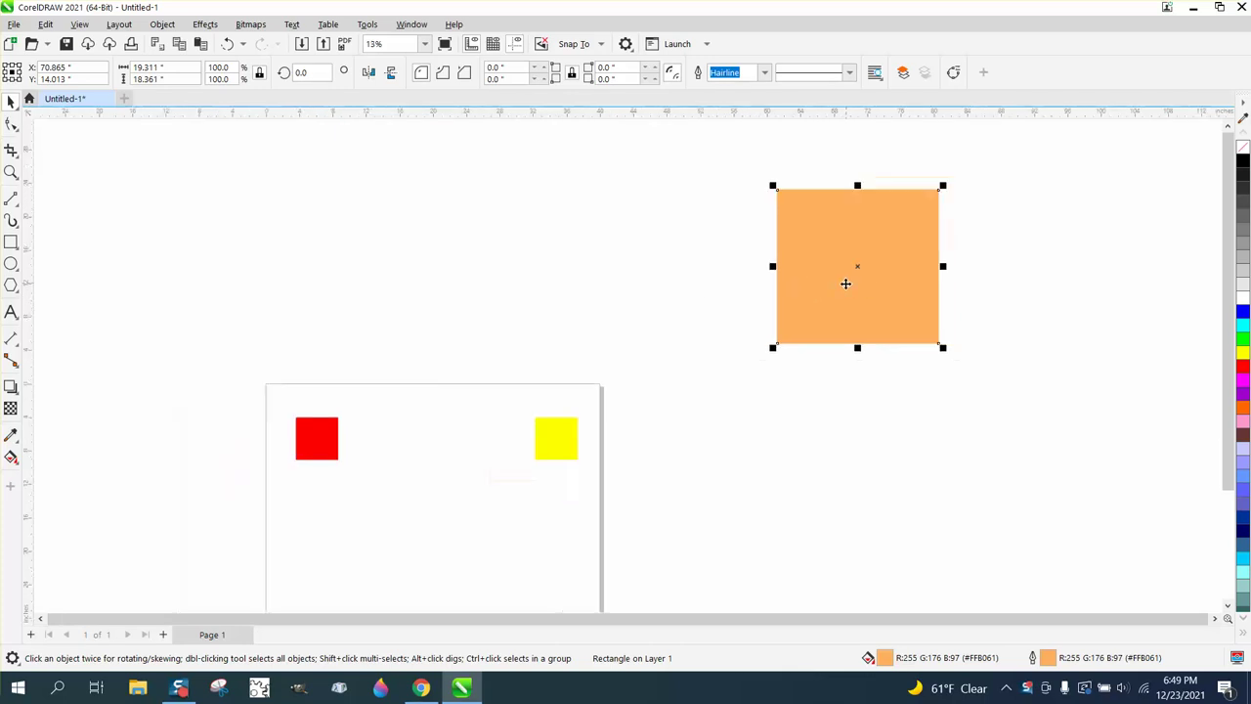
left_click_drag(266, 359, 625, 506)
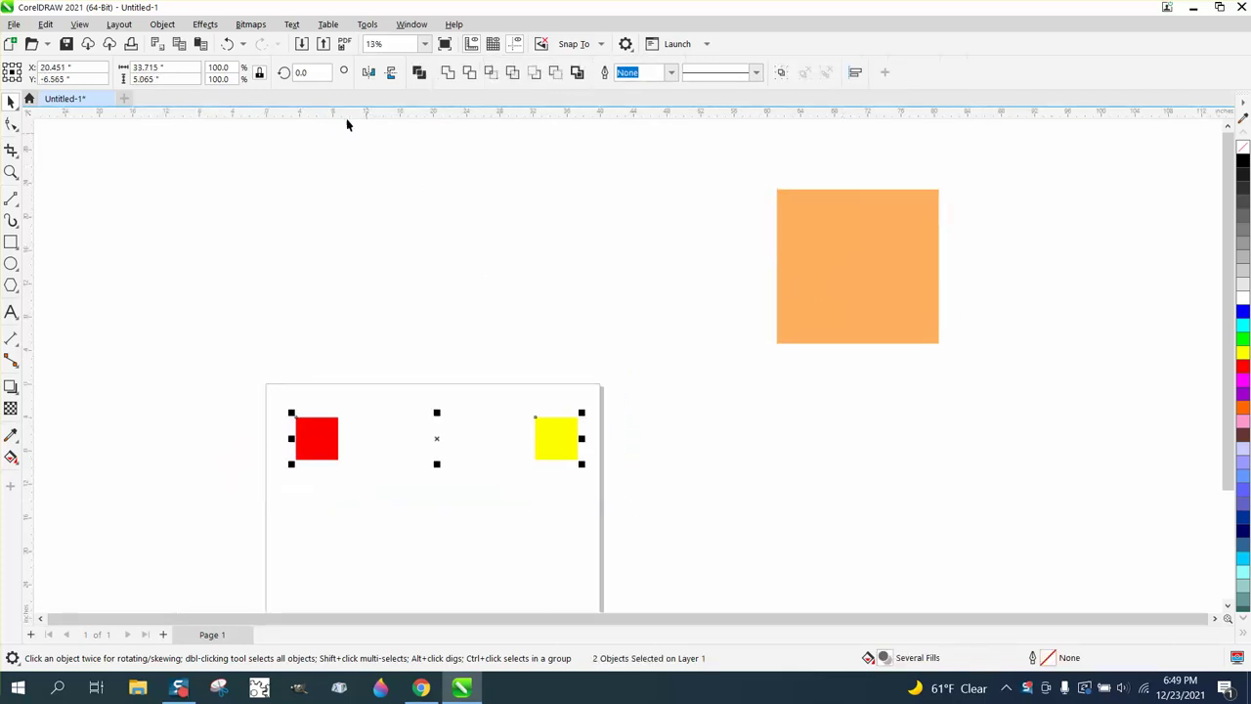
- Blend the red square into the yellow square with Effects > Blend
left_click(207, 25)
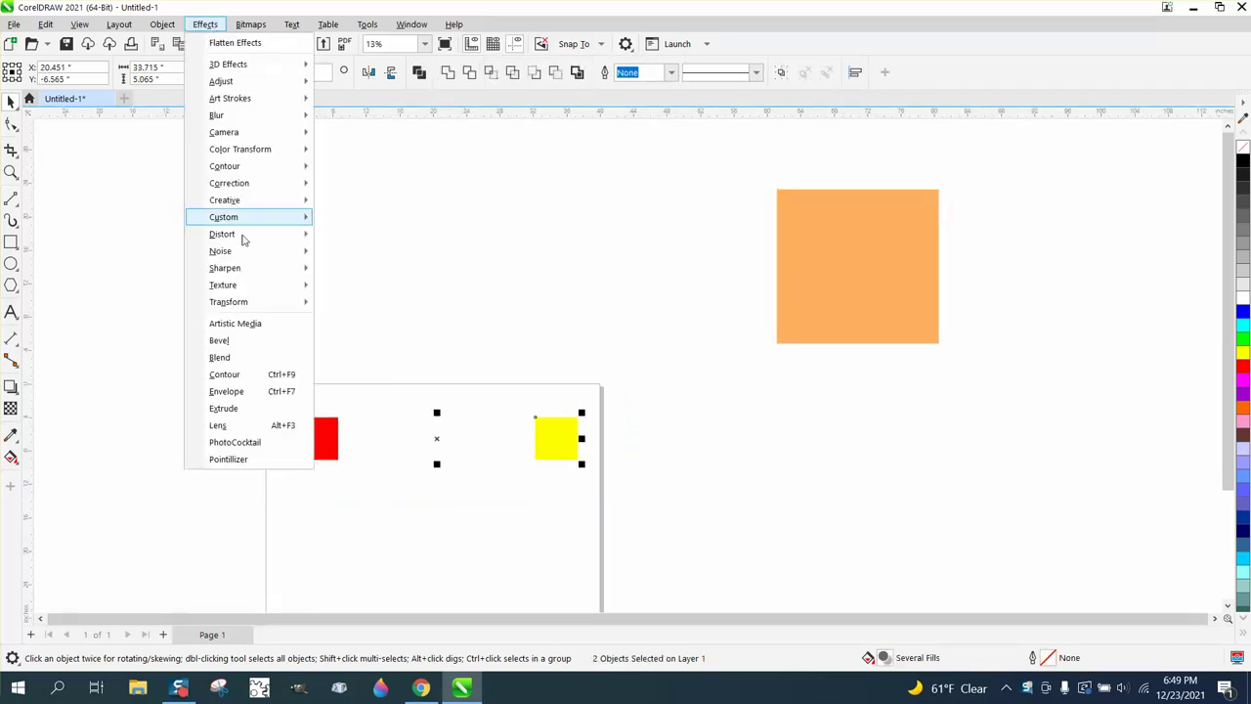
left_click(249, 361)
left_click(1183, 398)
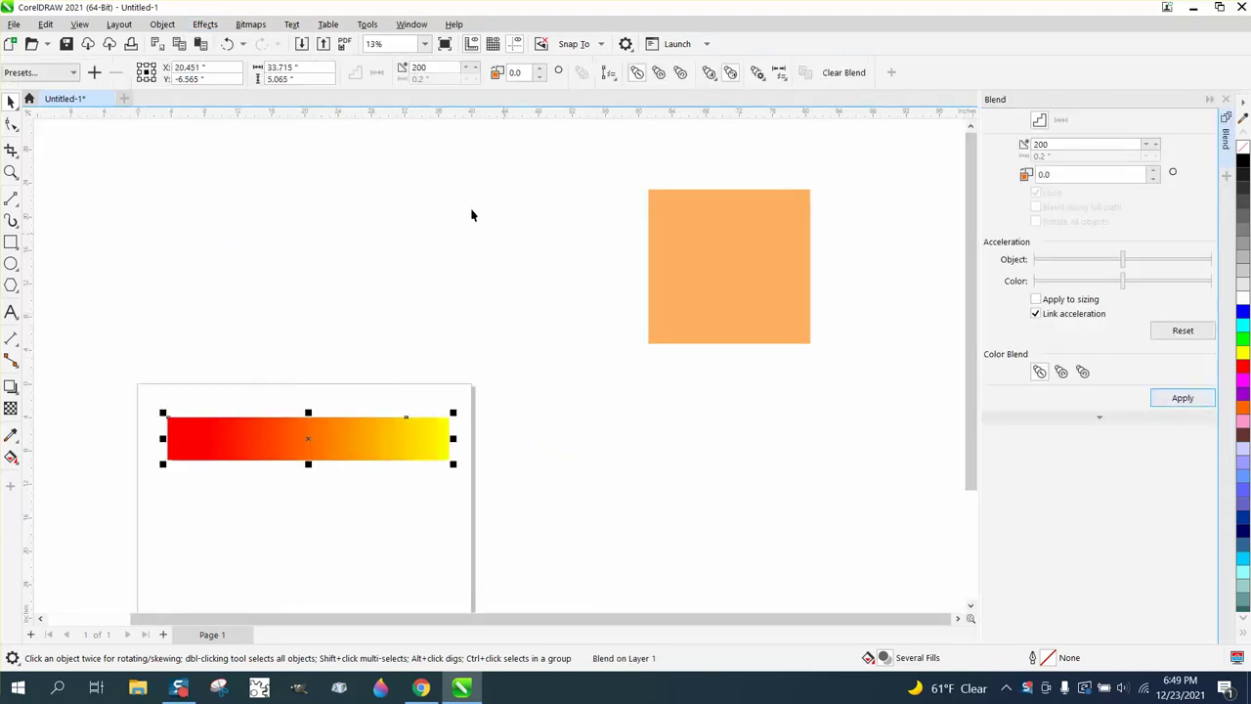
- Break the blend apart, ungroup its pieces, and deselect them
left_click(162, 24)
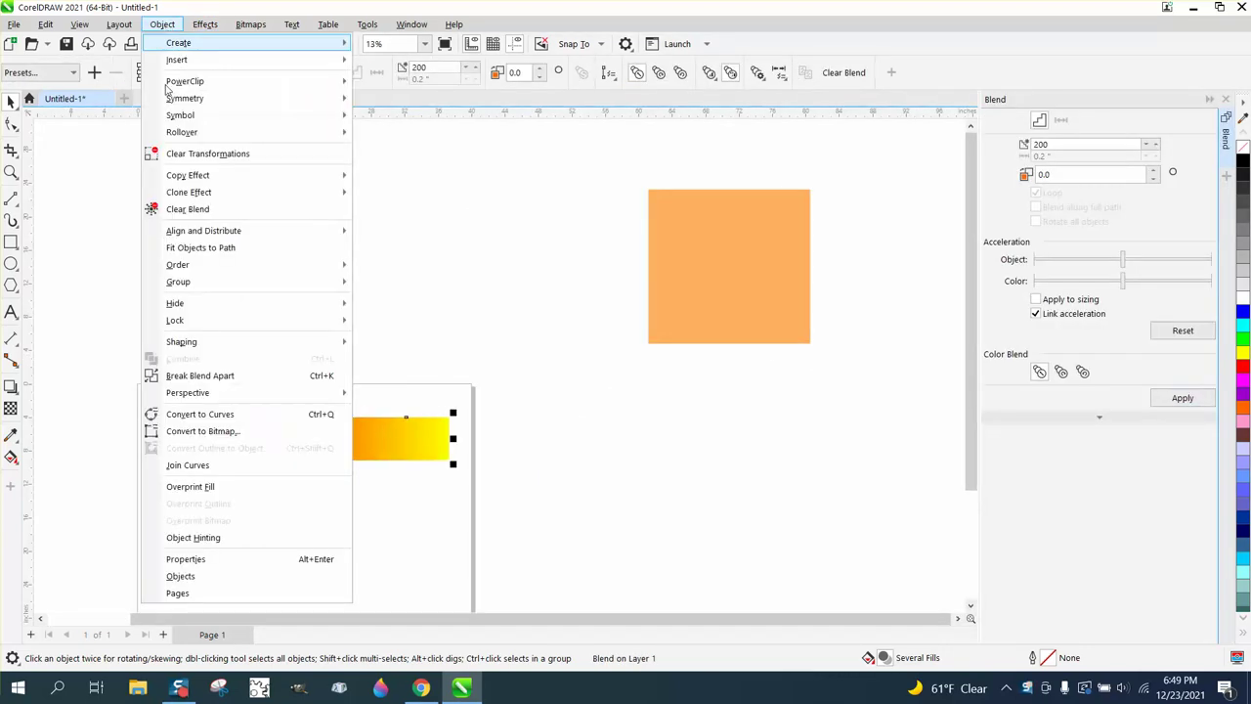
left_click(241, 375)
left_click(163, 24)
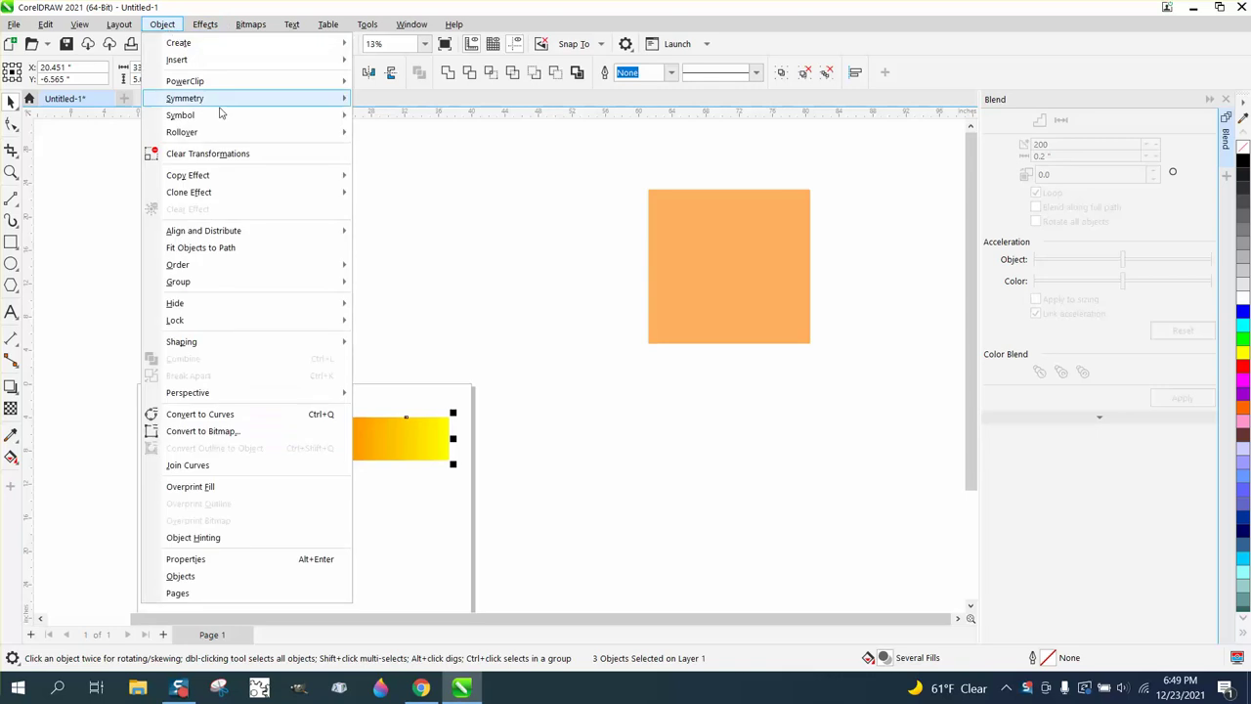
mouse_move(224, 286)
left_click(378, 301)
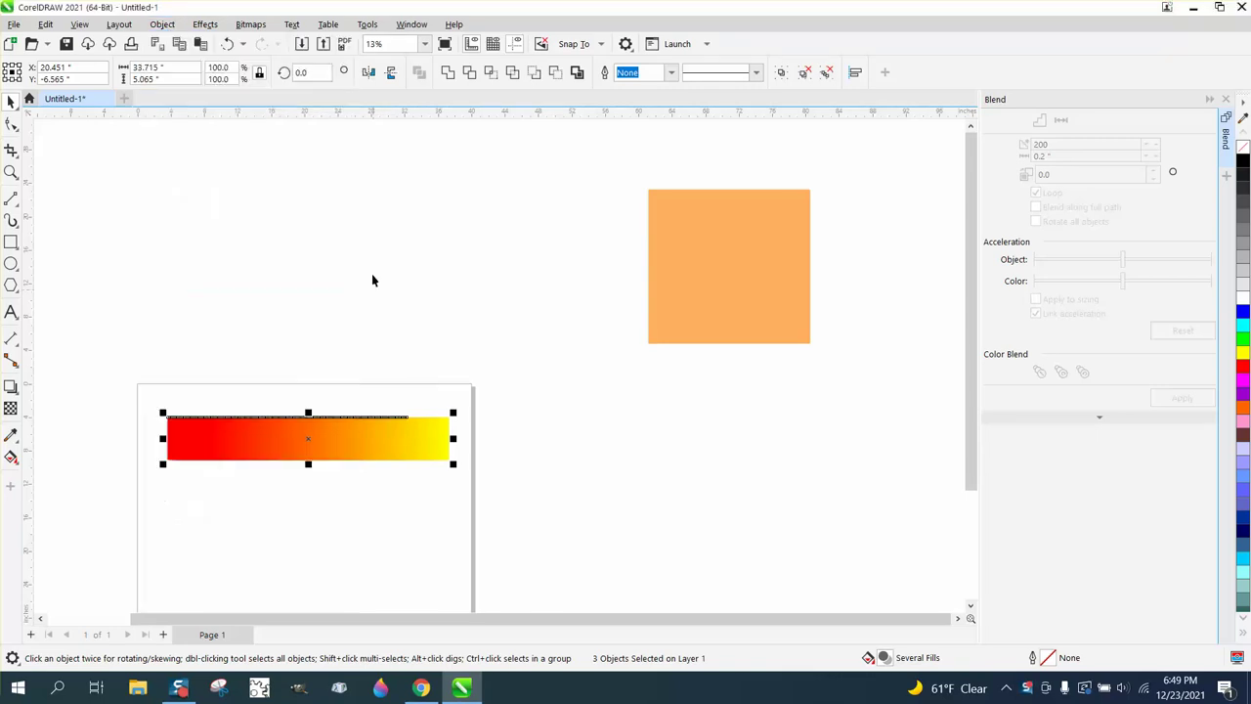
left_click(357, 400)
- Drag one orange square out of the gradient strip and close the Blend docker
left_click_drag(340, 436, 611, 418)
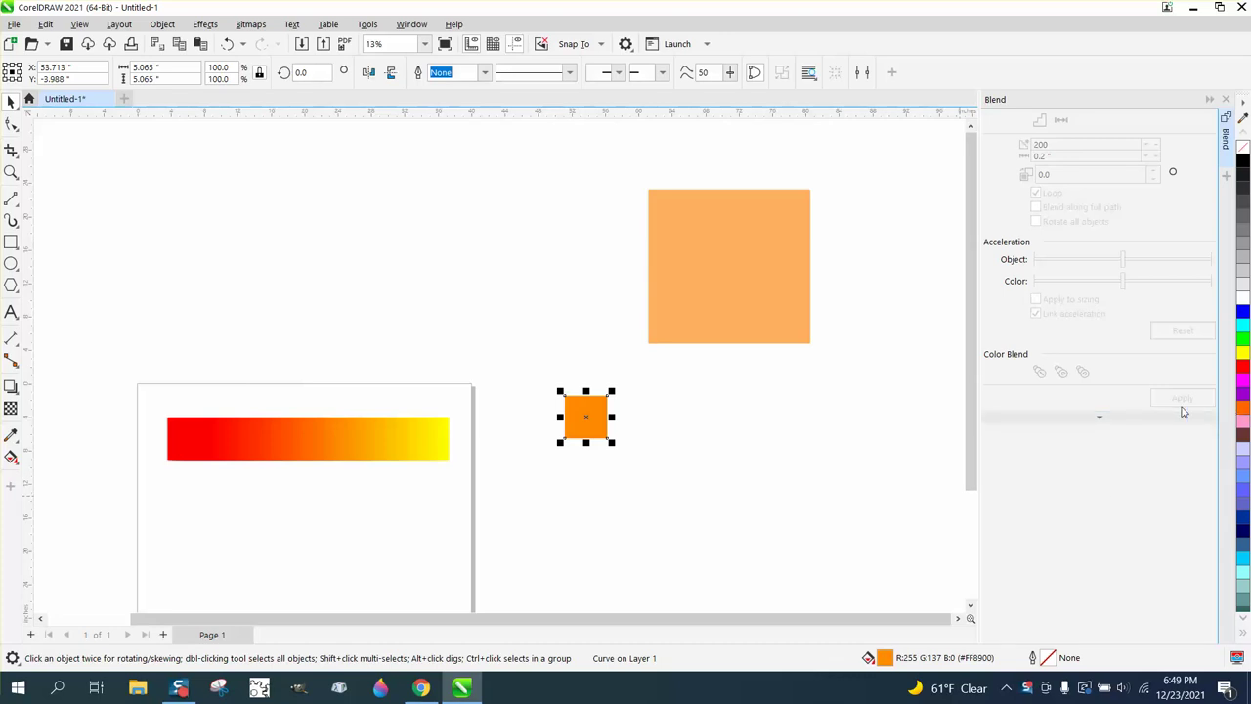
left_click(1226, 99)
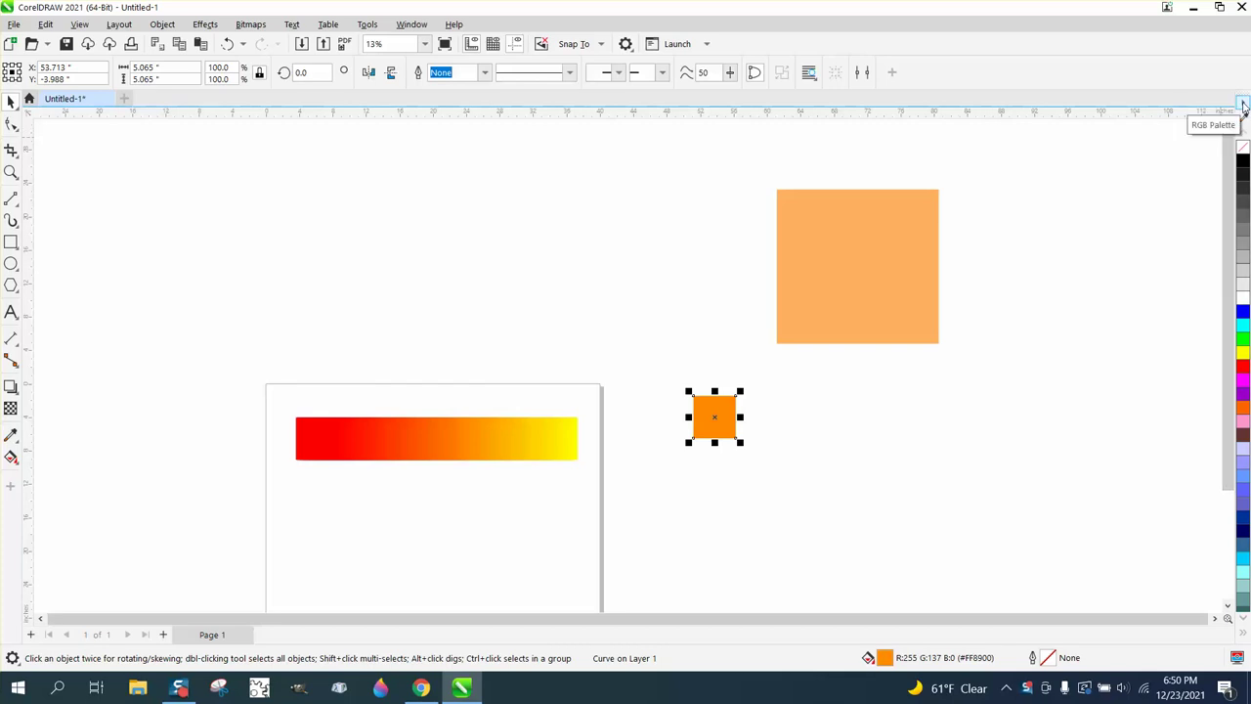
- Set the colour palette to show its swatches in 3 rows
right_click(1243, 105)
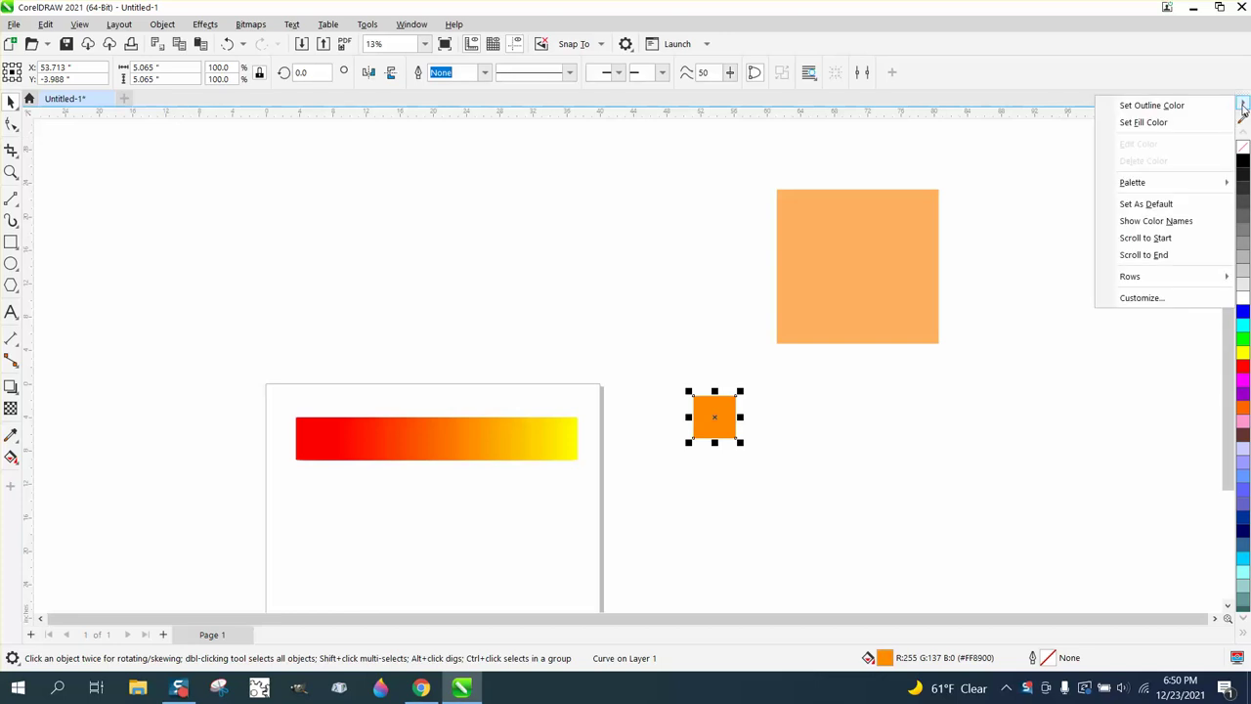
right_click(1244, 108)
right_click(1243, 107)
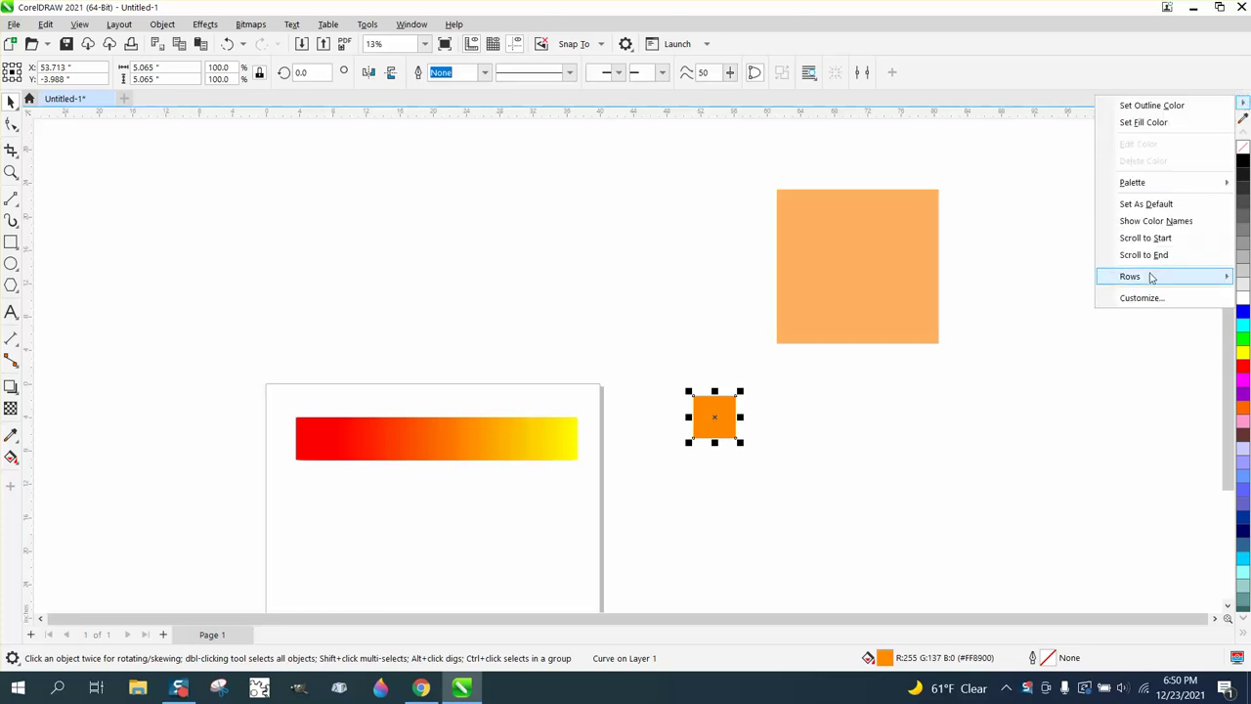
mouse_move(1152, 279)
left_click(1048, 312)
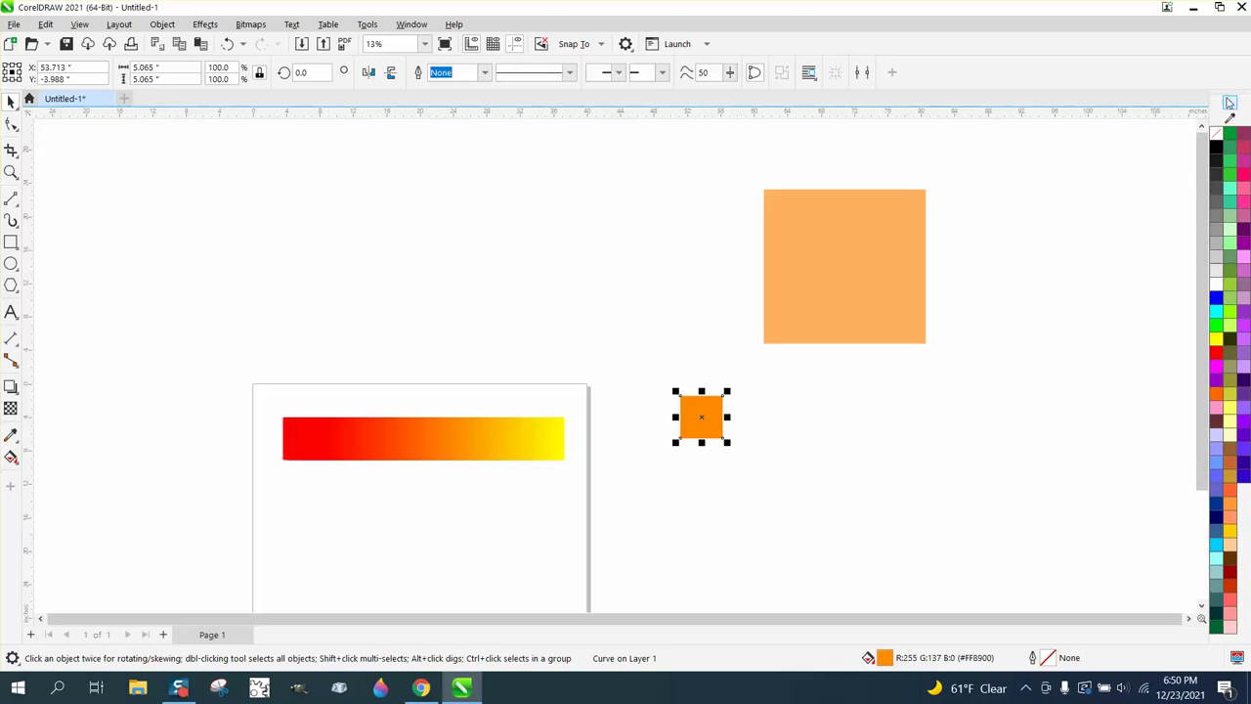
left_click(1231, 102)
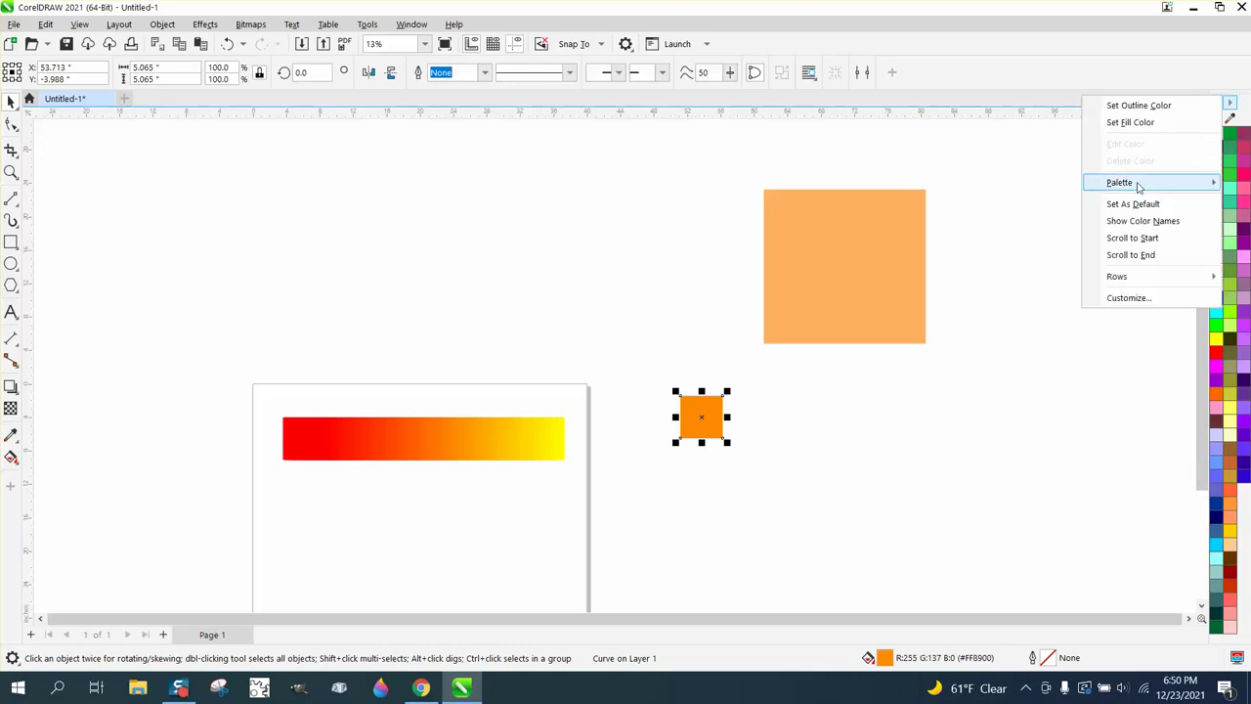
mouse_move(1137, 186)
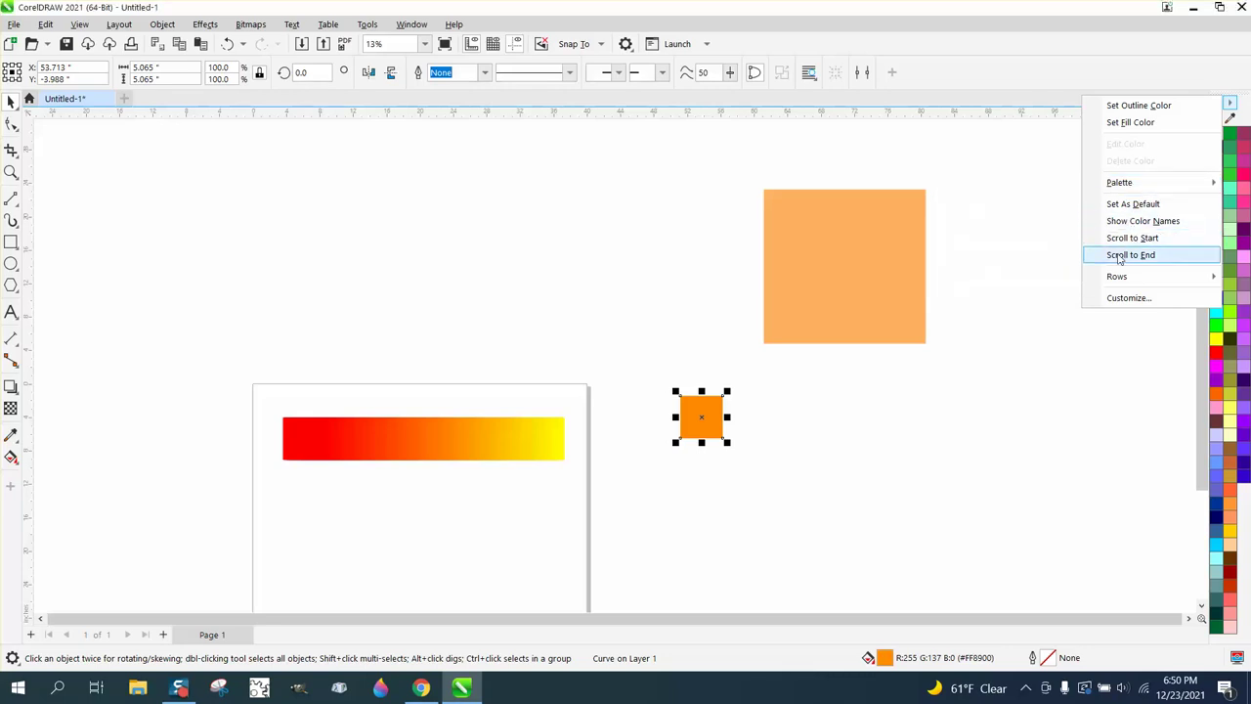
- Enable the CMYK Palette in the Palettes docker, then close the docker
left_click(934, 225)
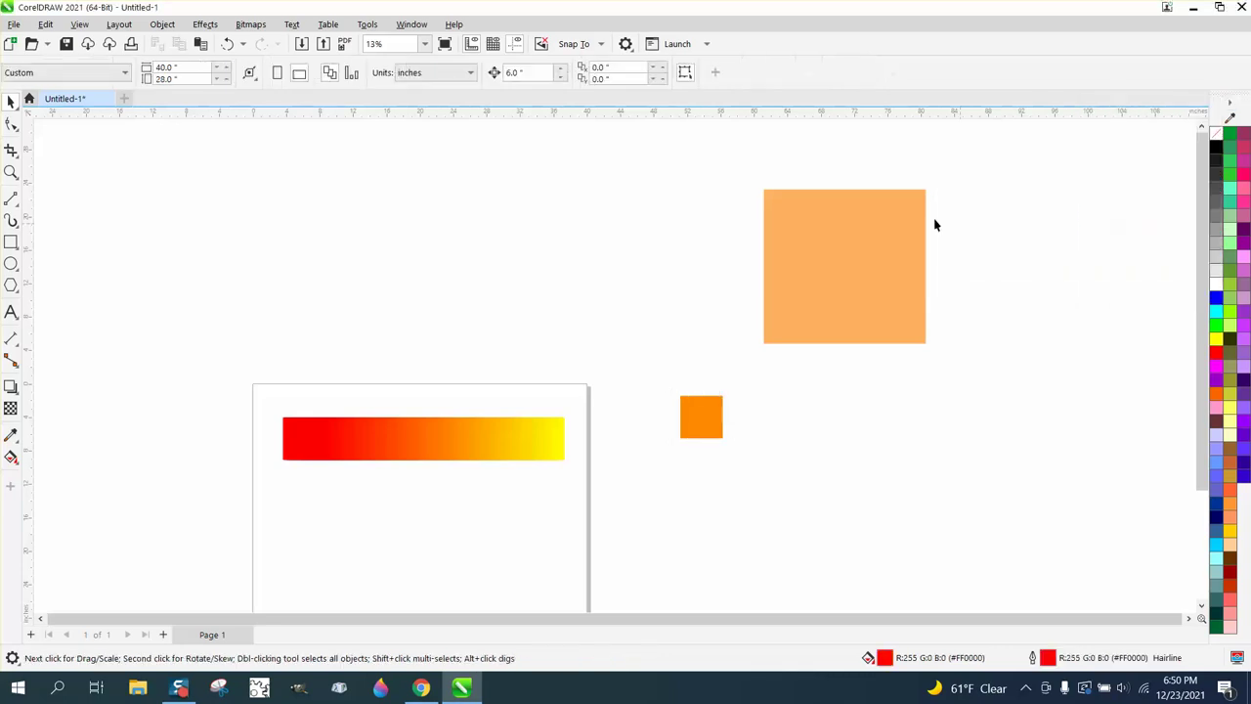
left_click(412, 25)
mouse_move(462, 262)
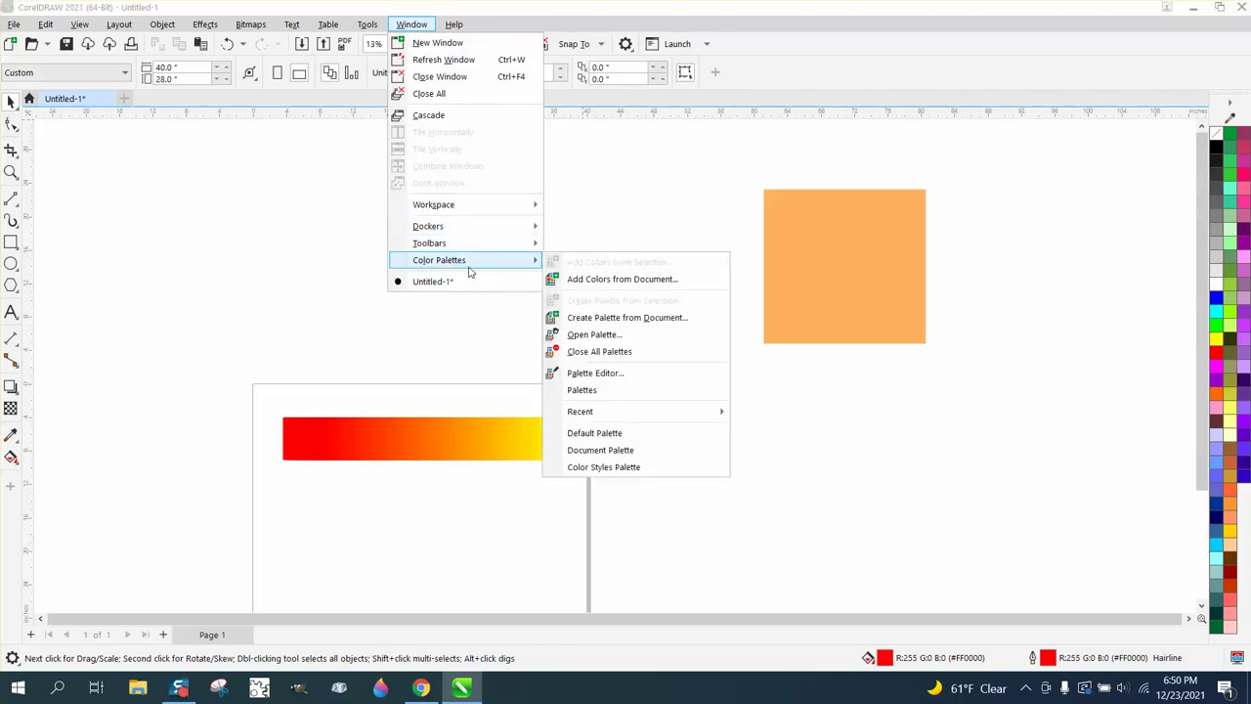
left_click(587, 389)
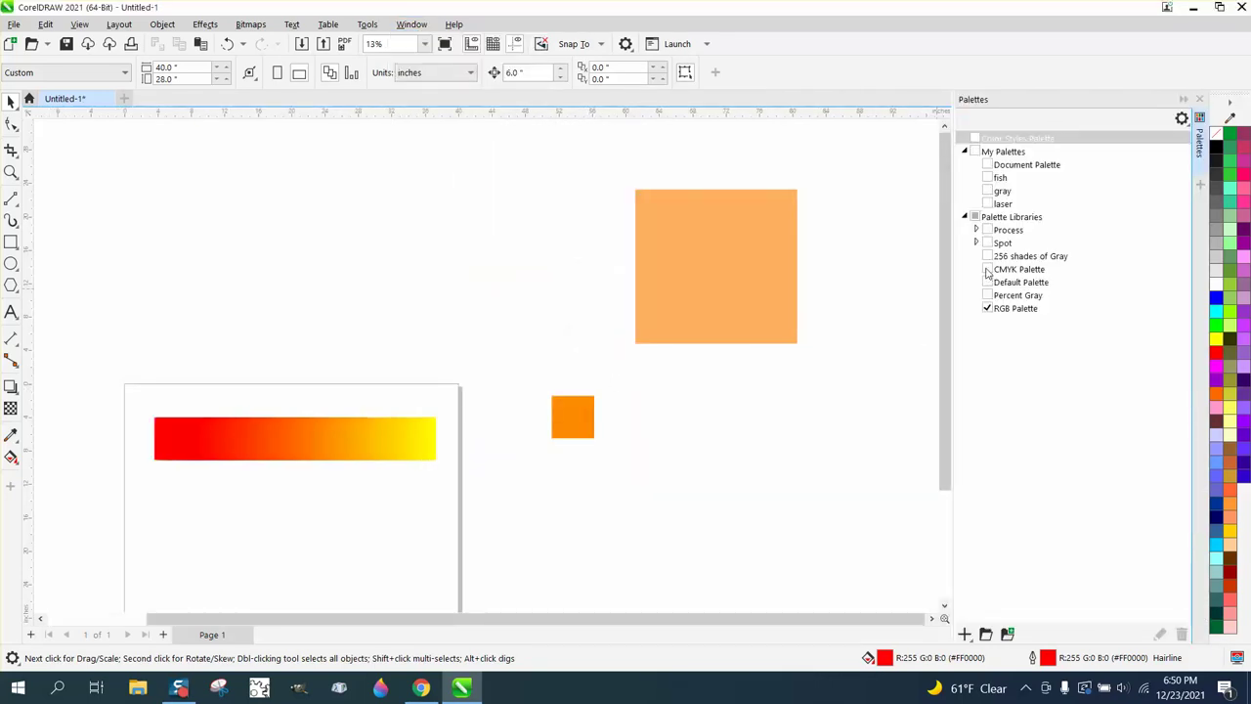
left_click(988, 270)
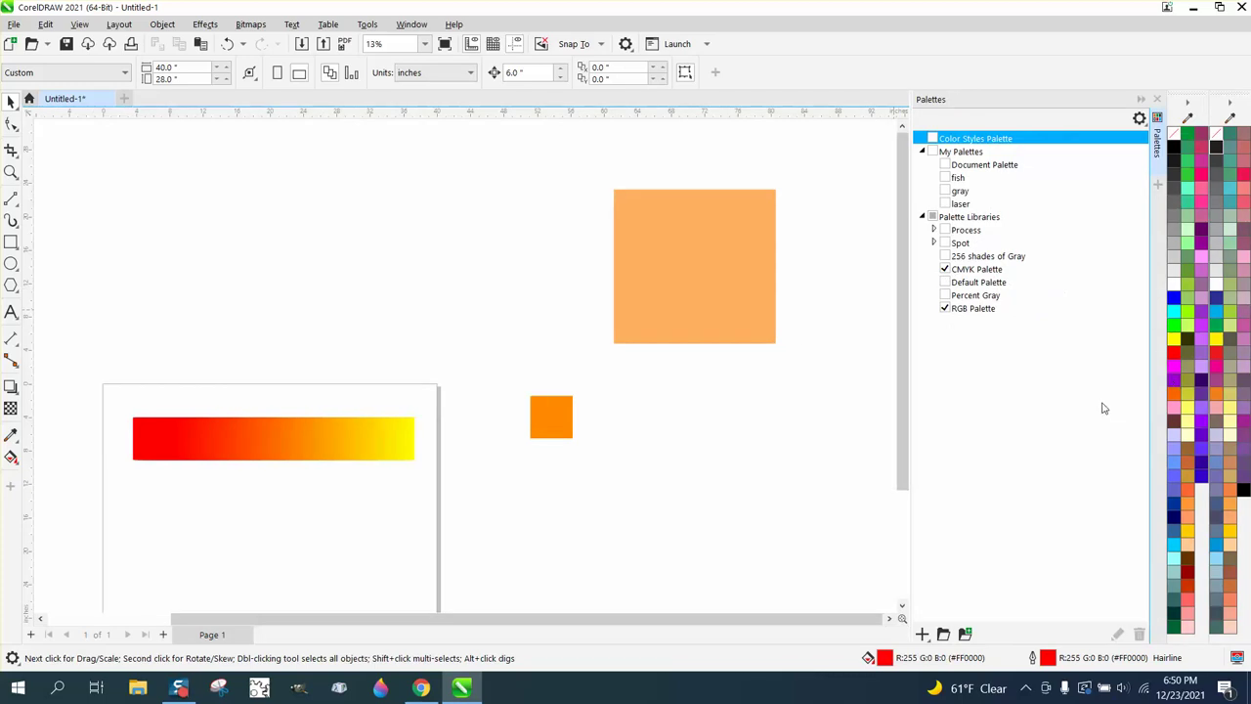
left_click(1156, 100)
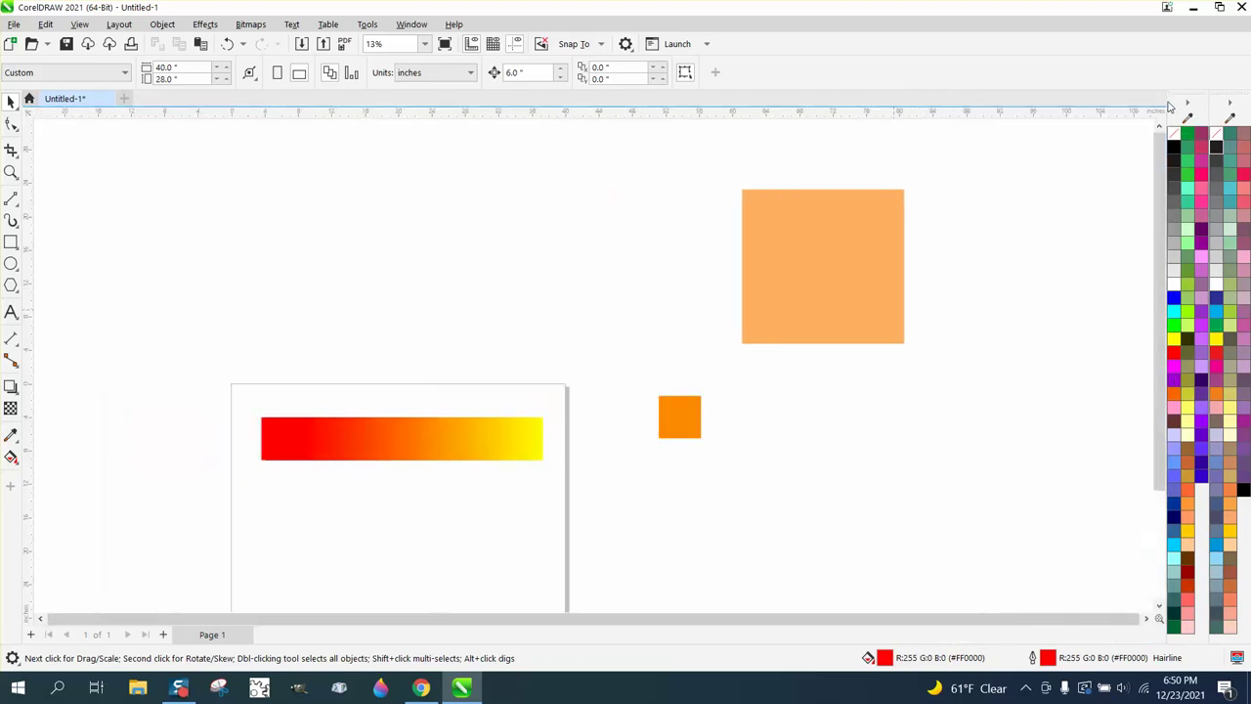
left_click(1230, 102)
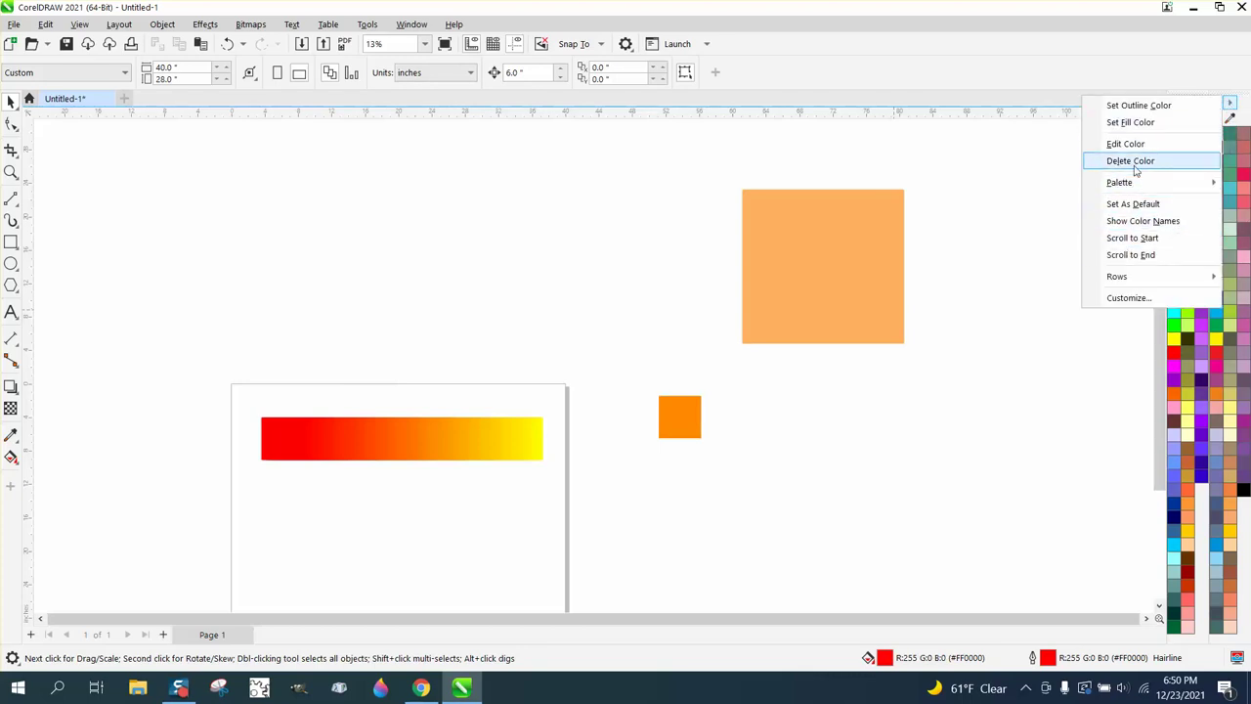
- Close the CMYK palette using Palette > Close in its flyout menu
mouse_move(1140, 183)
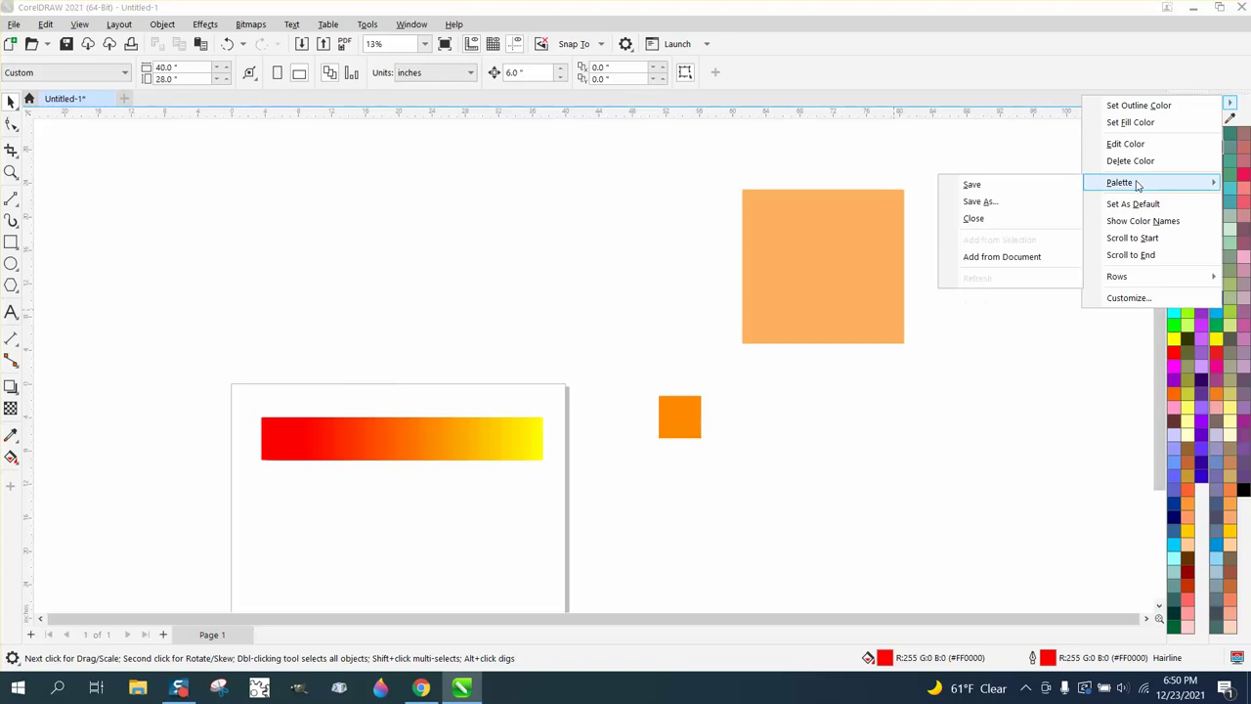
left_click(987, 219)
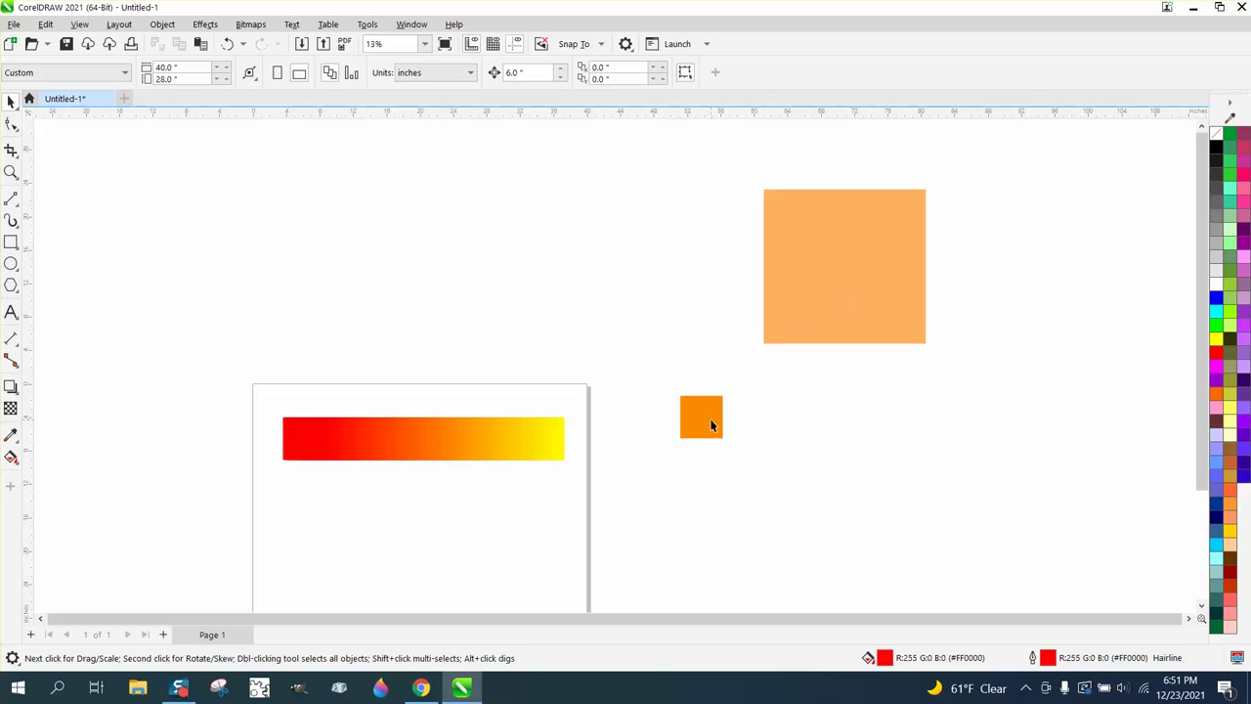
- Drag the small orange square far to the right and reselect it
left_click_drag(711, 424, 1106, 372)
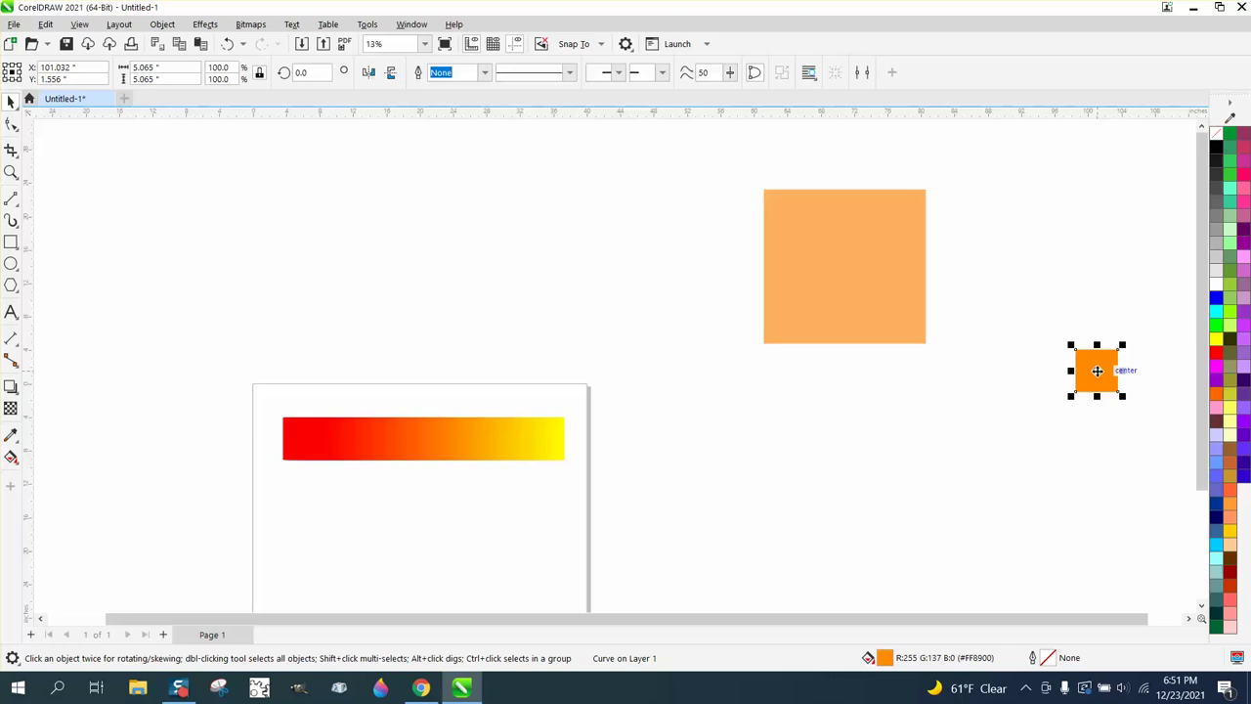
key("Escape")
left_click(1100, 377)
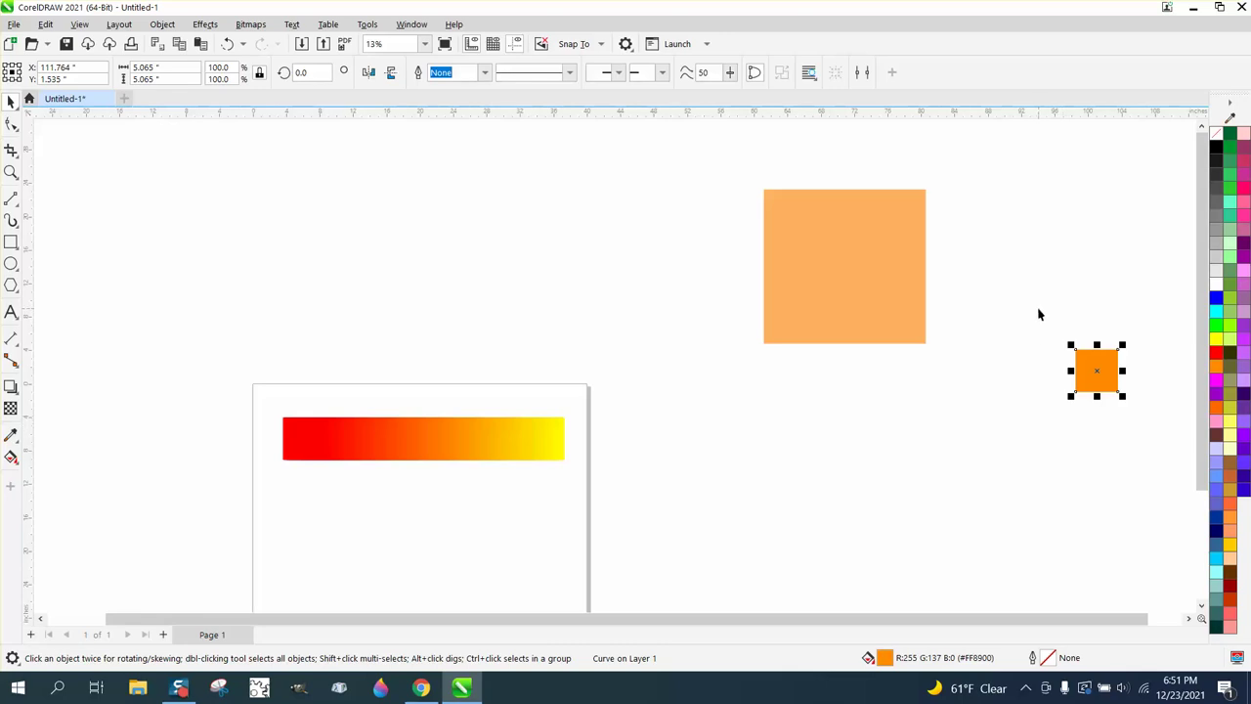
- Delete the large light-orange square and move the small orange square up and left
left_click(886, 308)
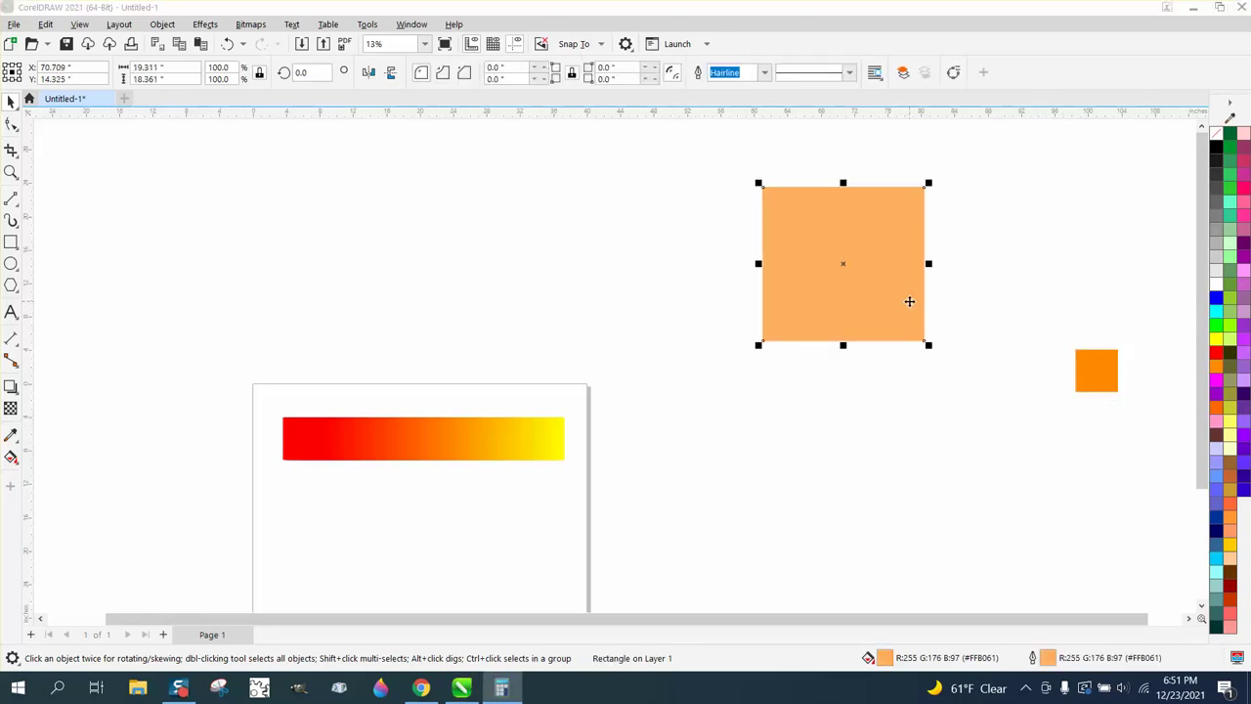
left_click(940, 166)
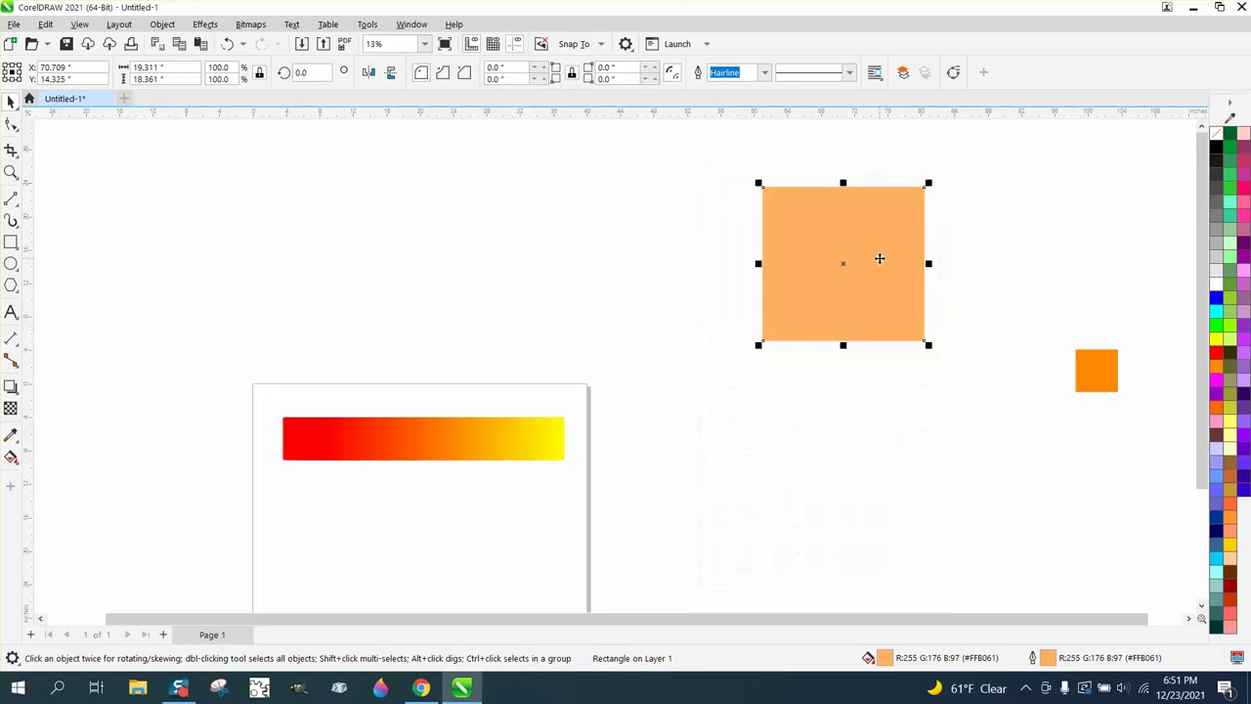
key("Delete")
left_click_drag(1083, 359, 778, 335)
- Draw a circle left of the square, fill it orange with no outline, and zoom in
key("F7")
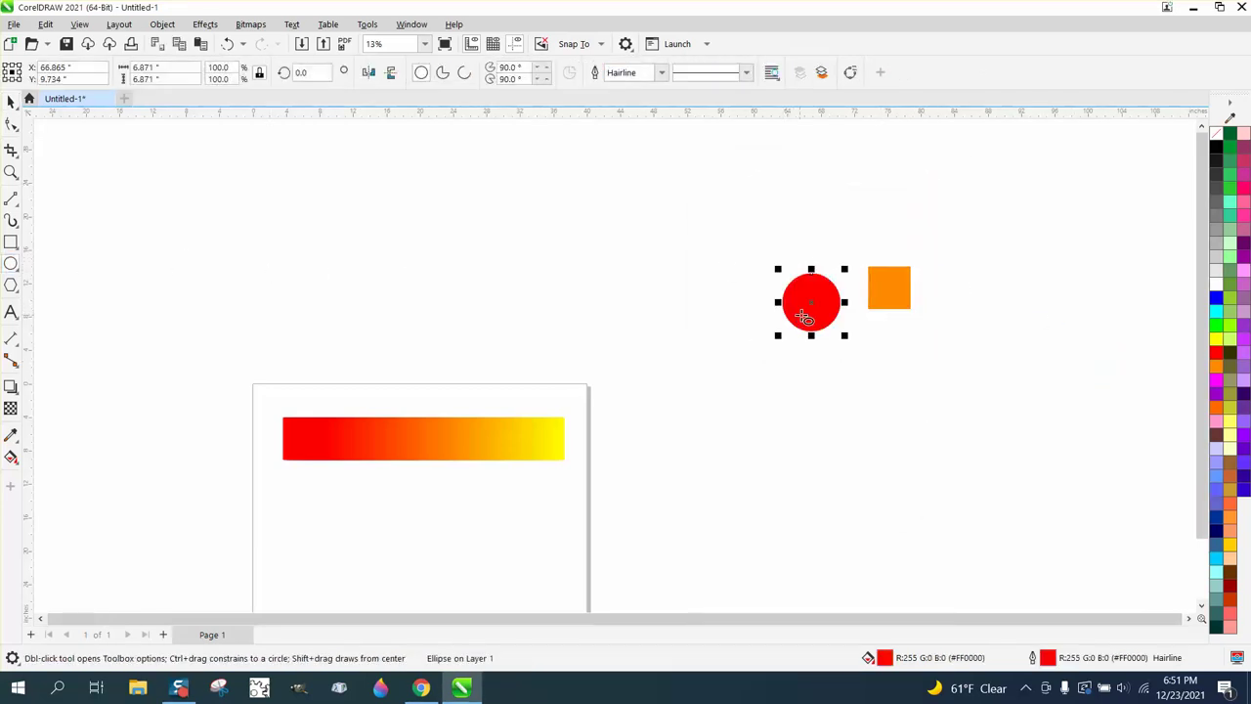
left_click(1217, 367)
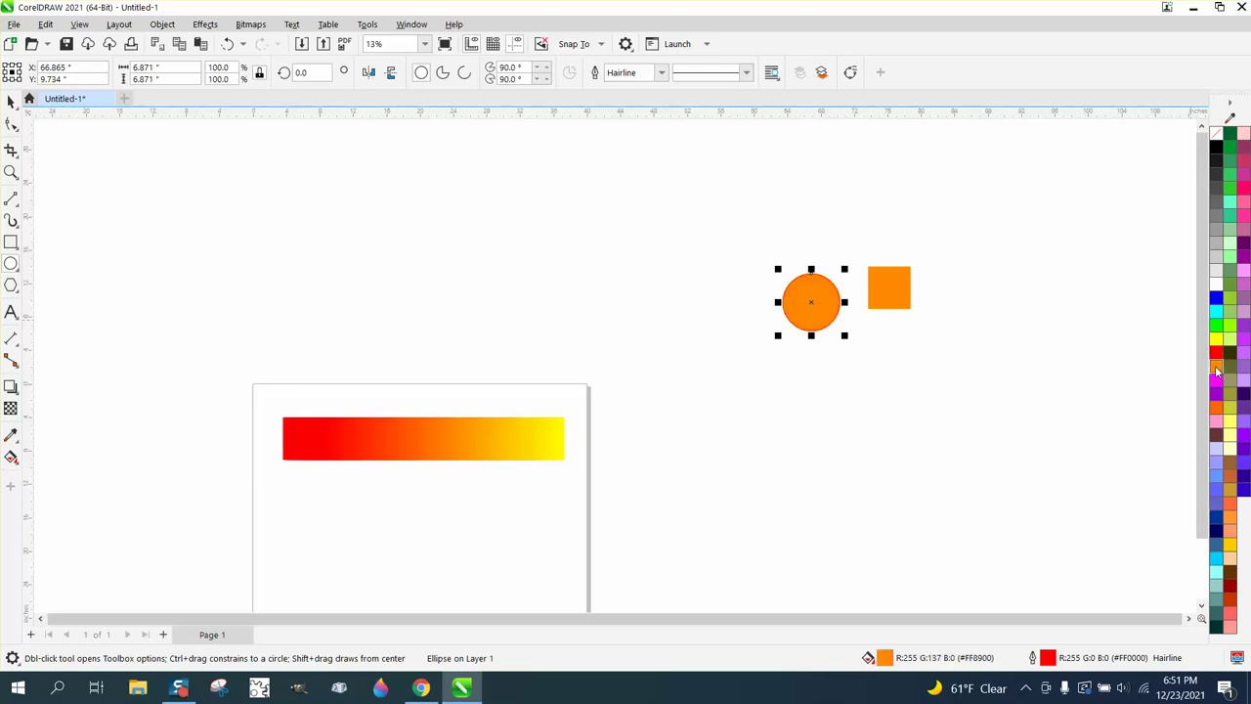
right_click(1216, 134)
left_click(11, 171)
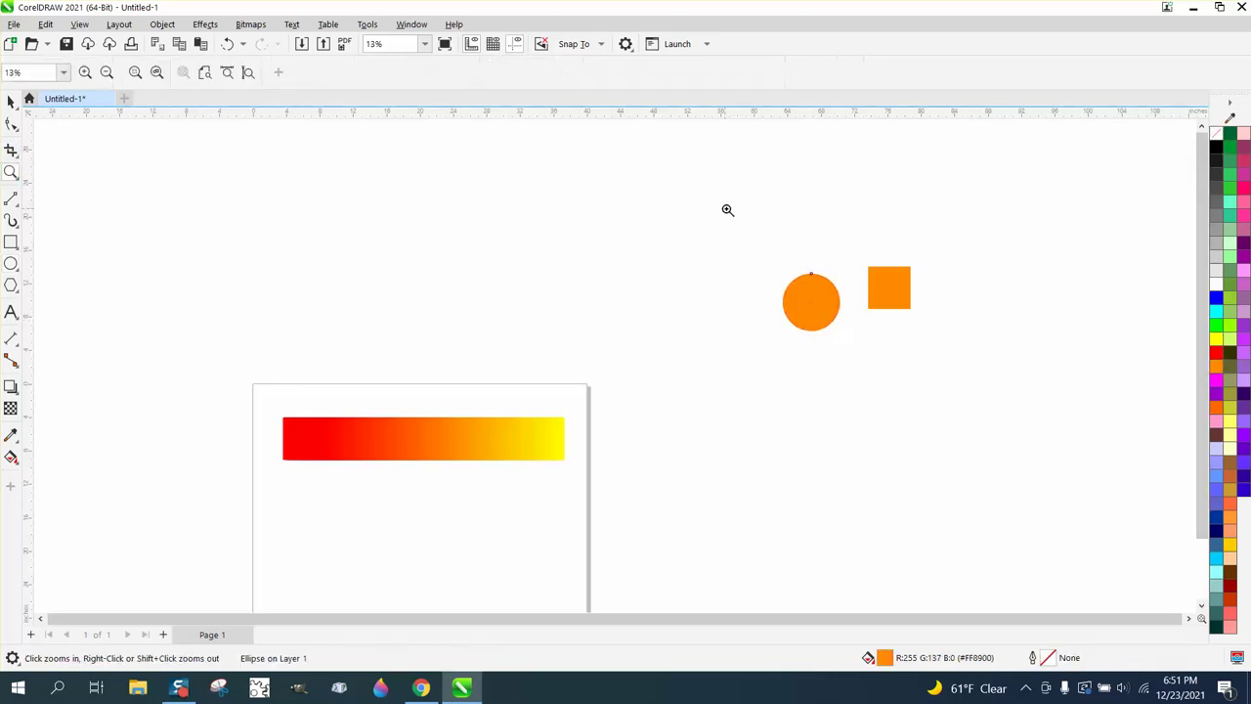
left_click_drag(731, 236, 963, 364)
- Move the circle against the orange square's left side and mix its fill to #FF8200
left_click(10, 100)
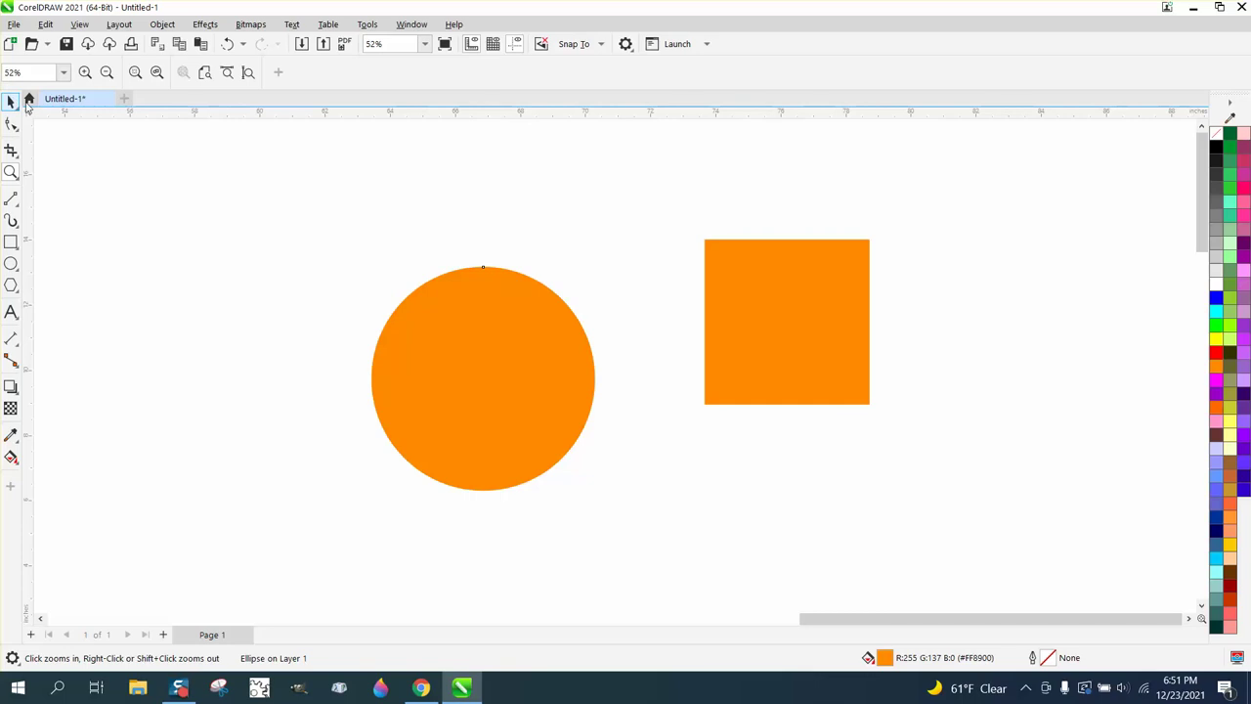
left_click_drag(497, 323, 610, 260)
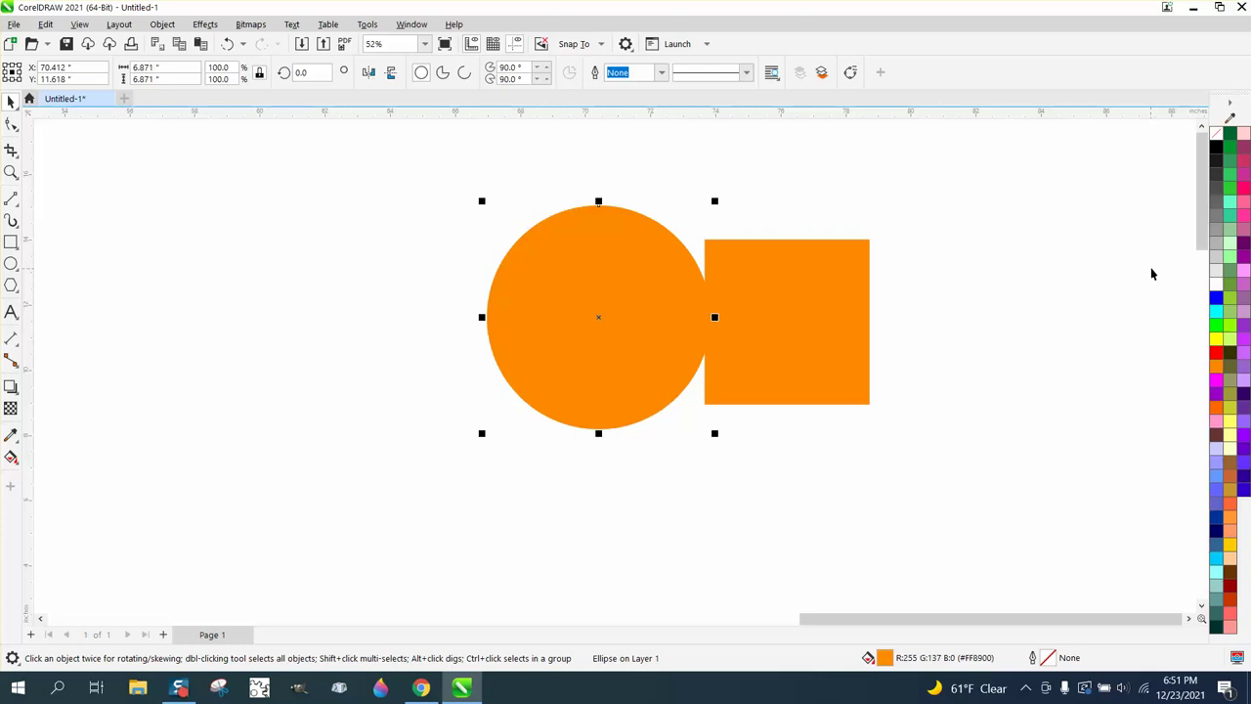
left_click(1217, 362)
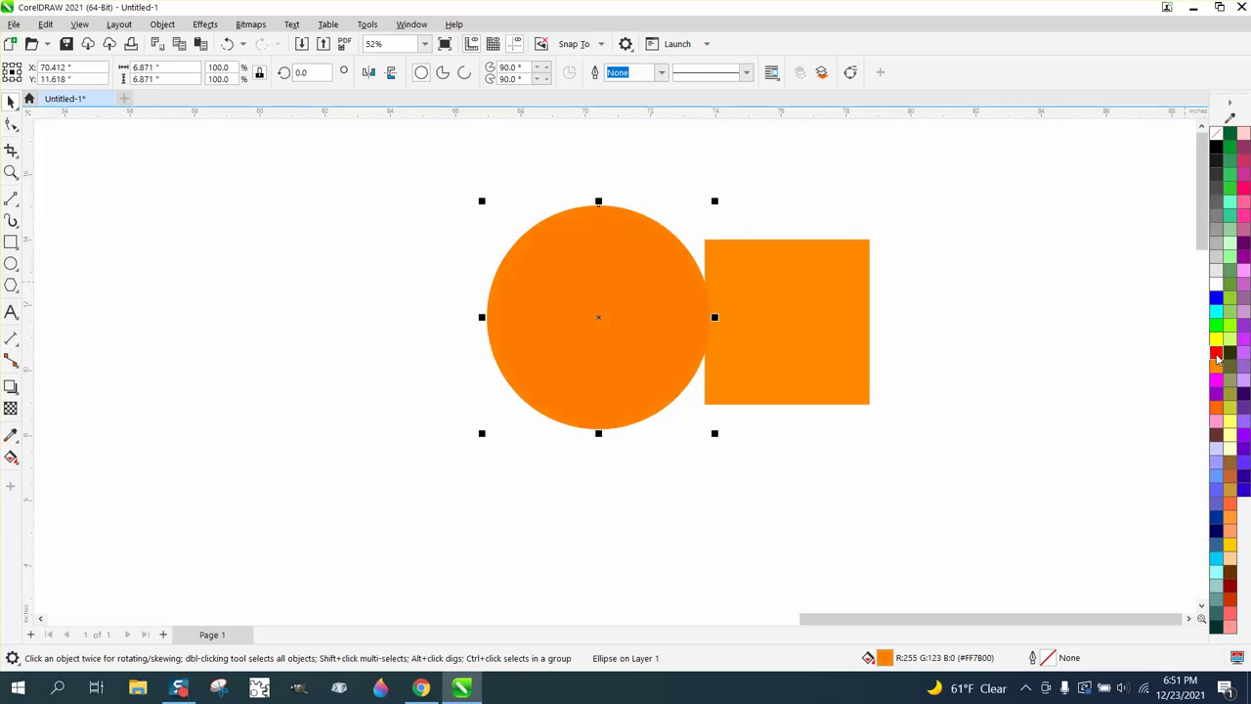
left_click(1217, 357, "ctrl")
left_click(1217, 357, "ctrl")
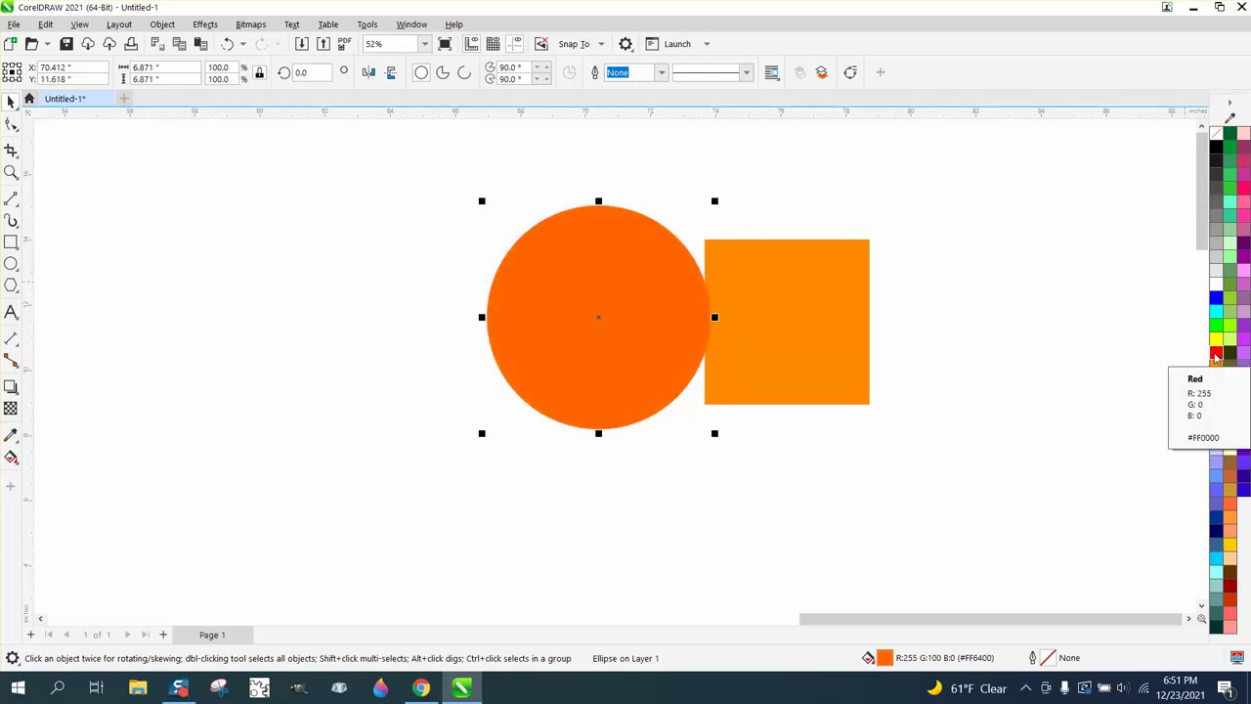
left_click(1217, 338, "ctrl")
left_click(1217, 338, "ctrl")
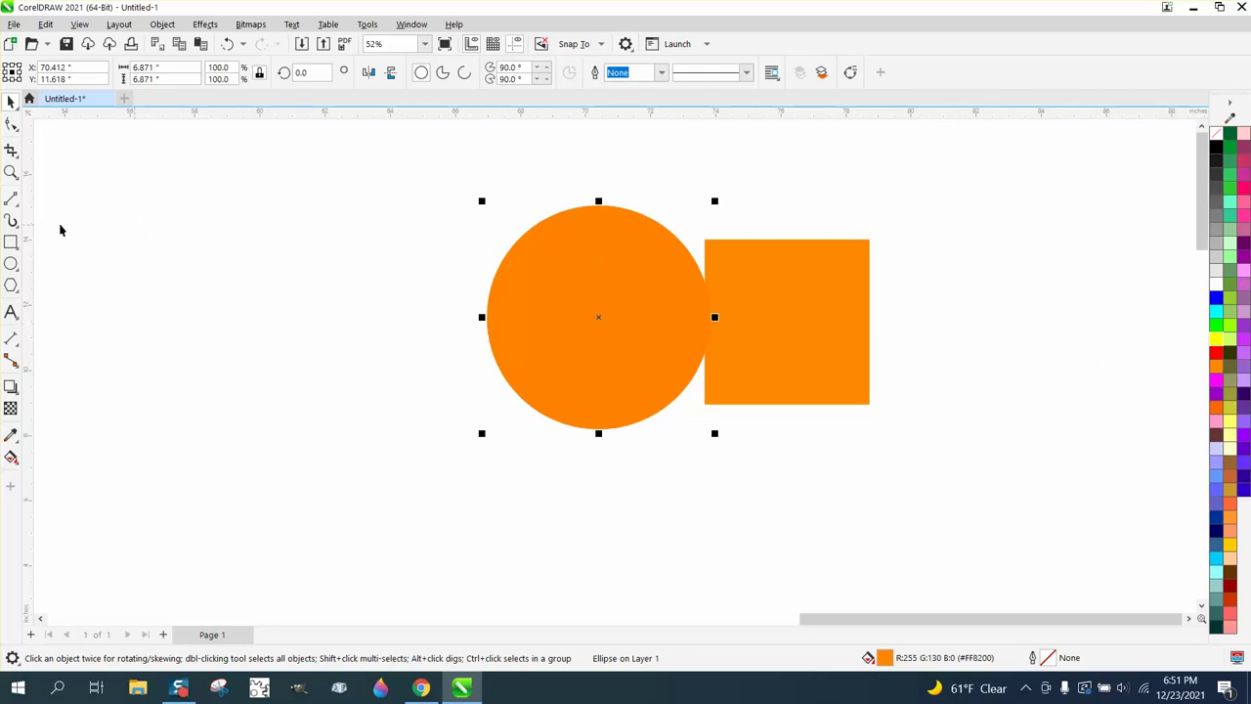
left_click(10, 241)
- Draw a square right of the orange square and try red shades, ending on light orange #FFB061
left_click_drag(907, 235, 1062, 401)
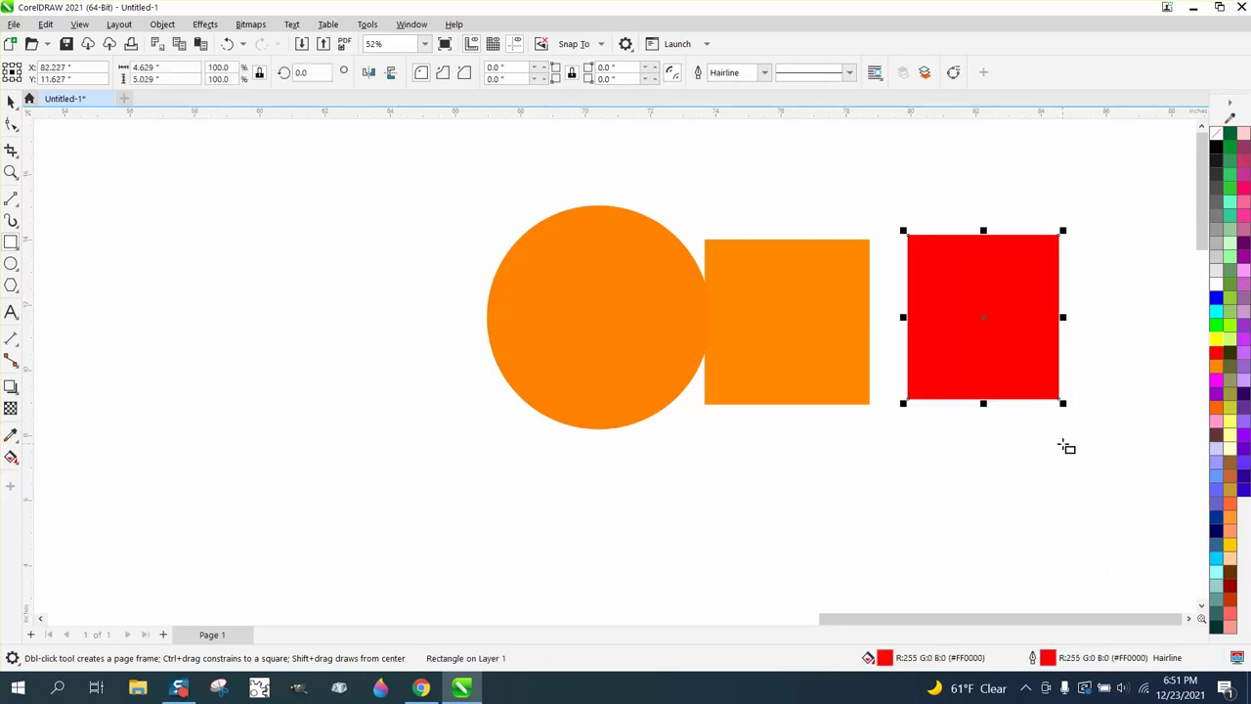
left_click(1216, 137)
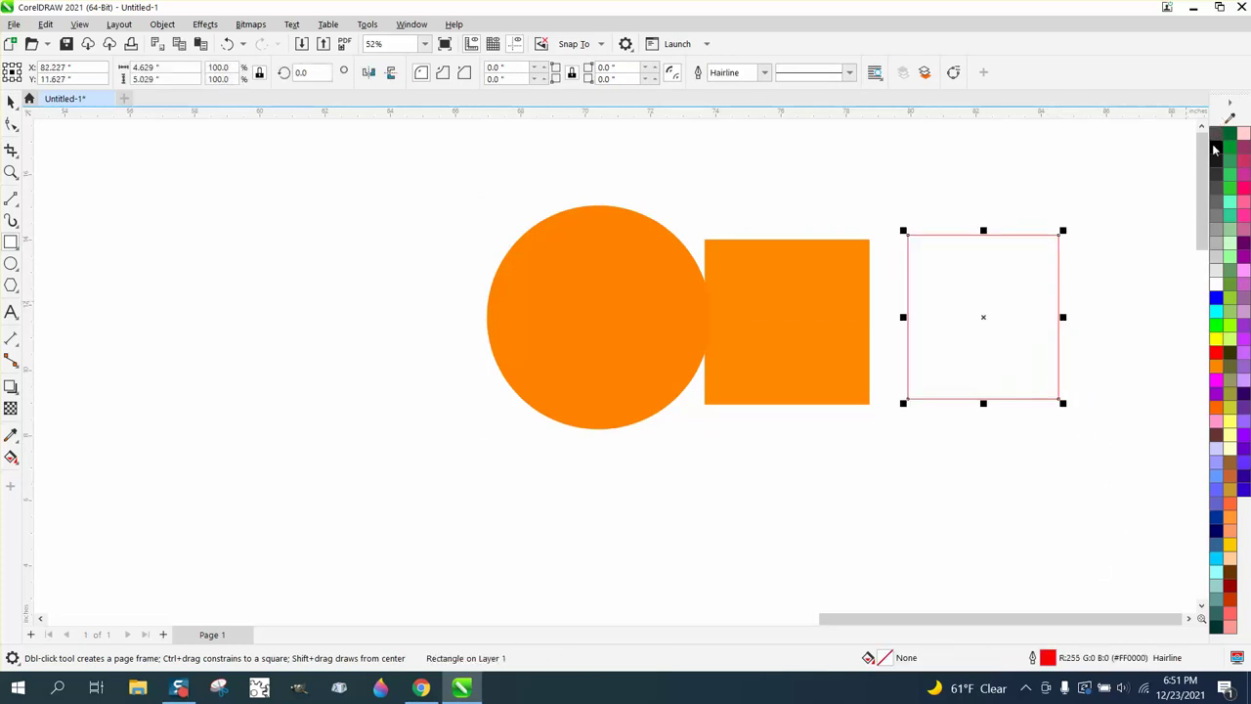
left_click(1216, 353)
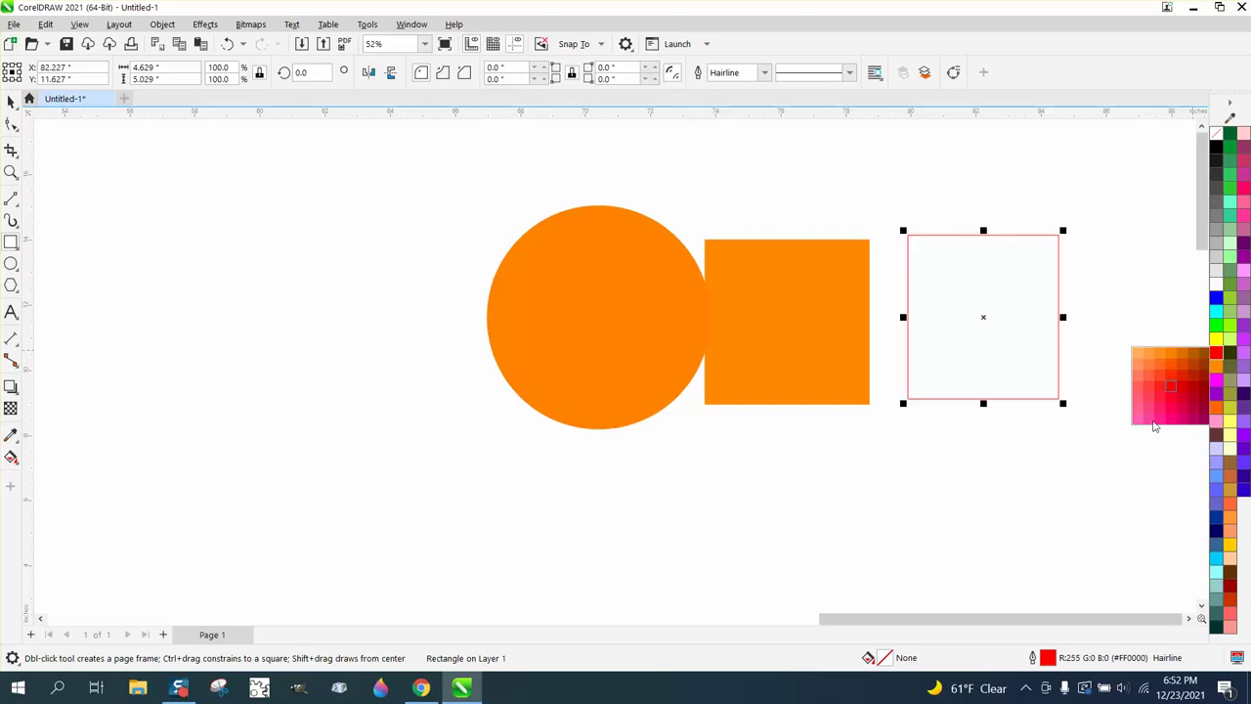
left_click(1202, 421)
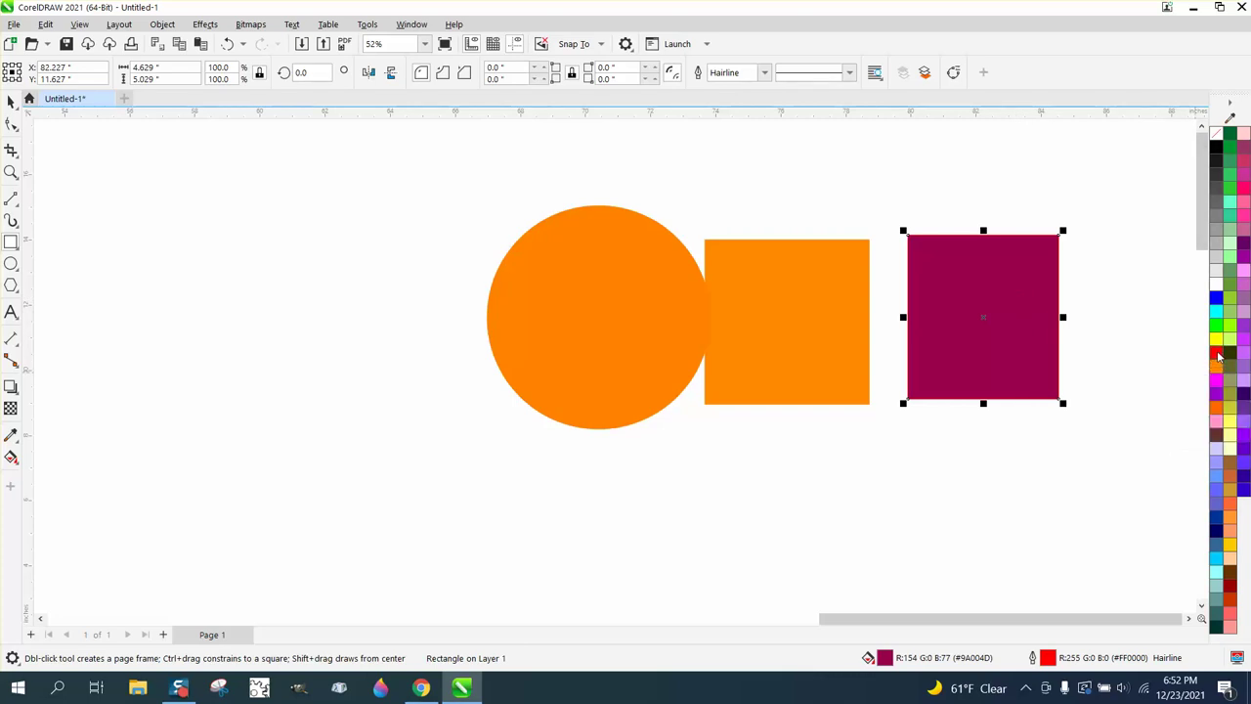
left_click_drag(1218, 356, 1212, 358)
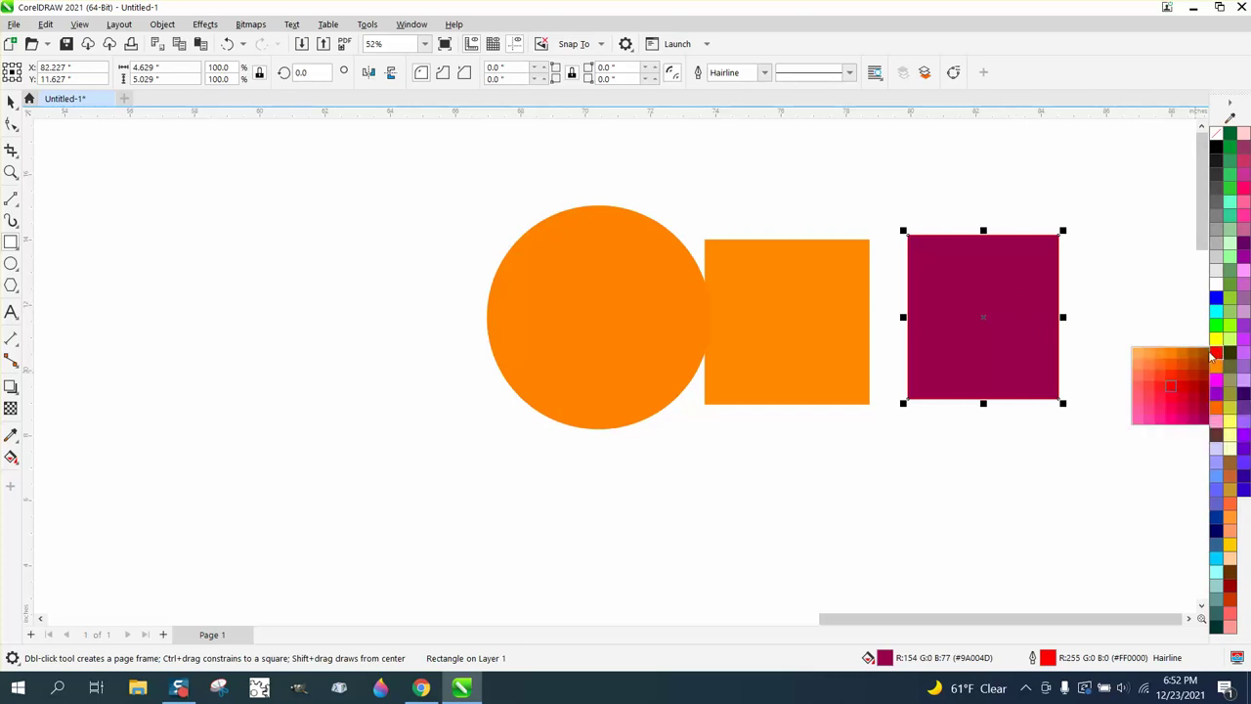
left_click_drag(1141, 378, 1139, 356)
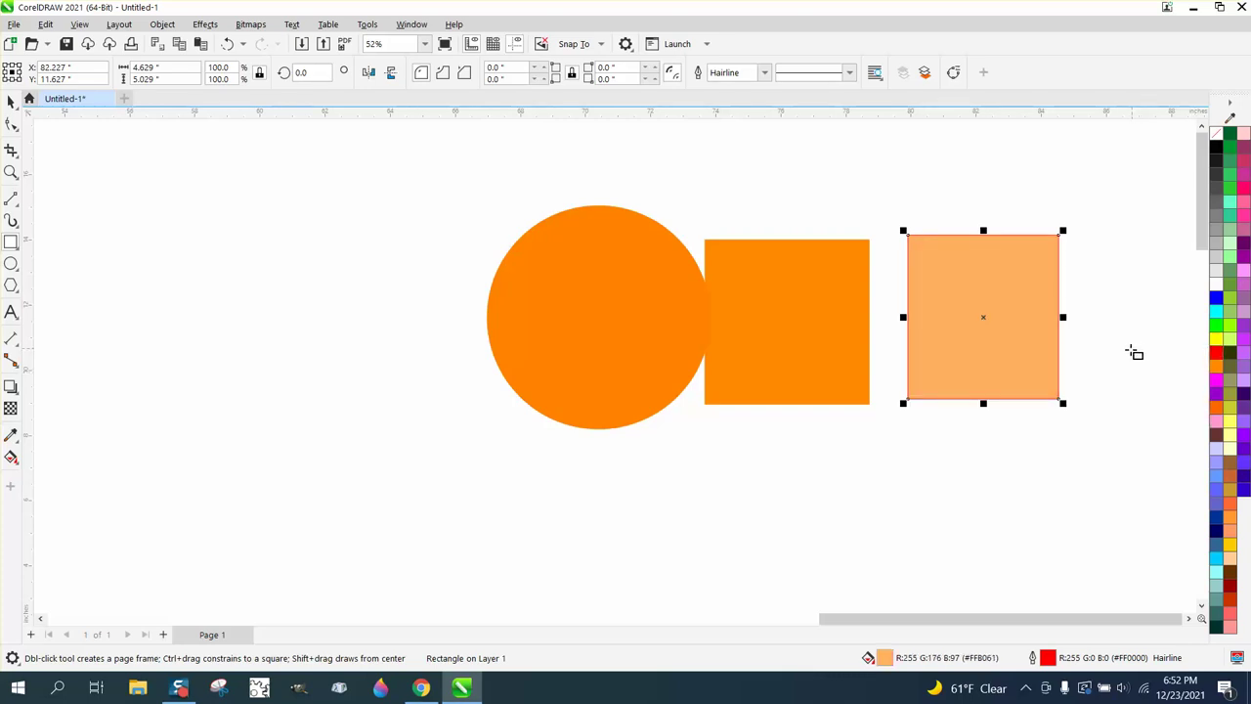
- Fill the right-hand square with coral-orange #FF8041 from the Red and Orange shade flyouts
left_click(1216, 354)
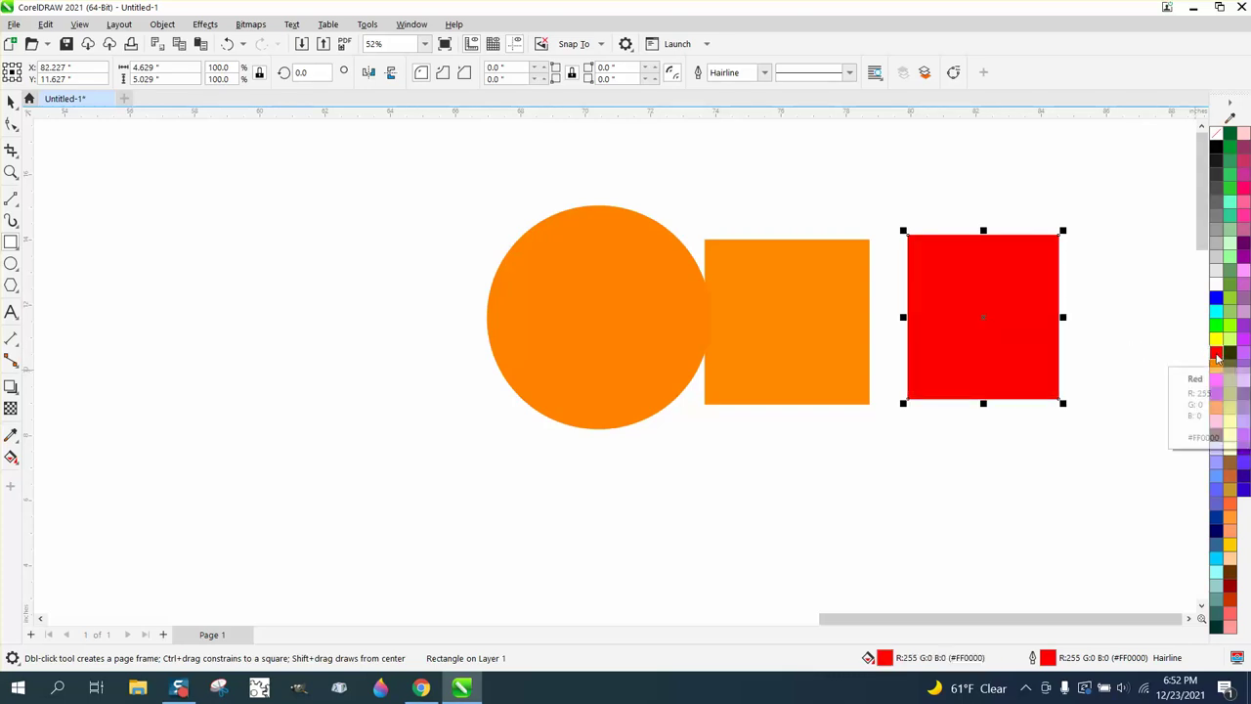
left_click_drag(1217, 358, 1217, 358)
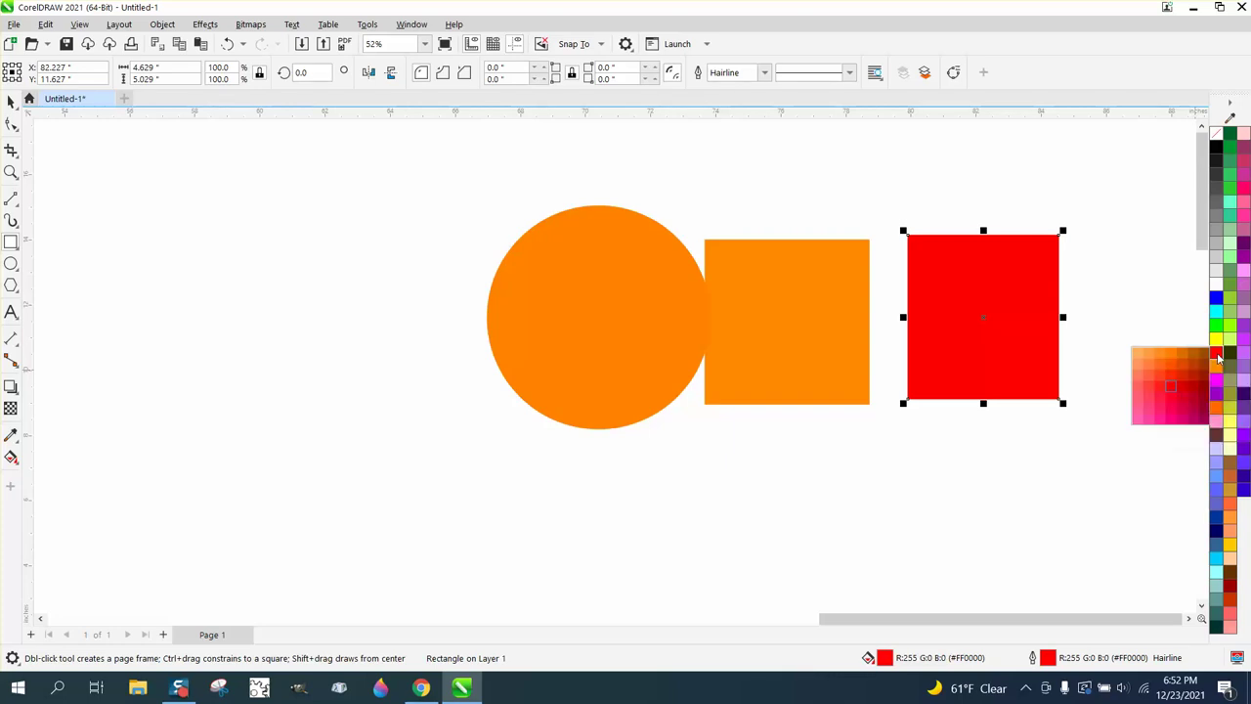
left_click(1139, 358)
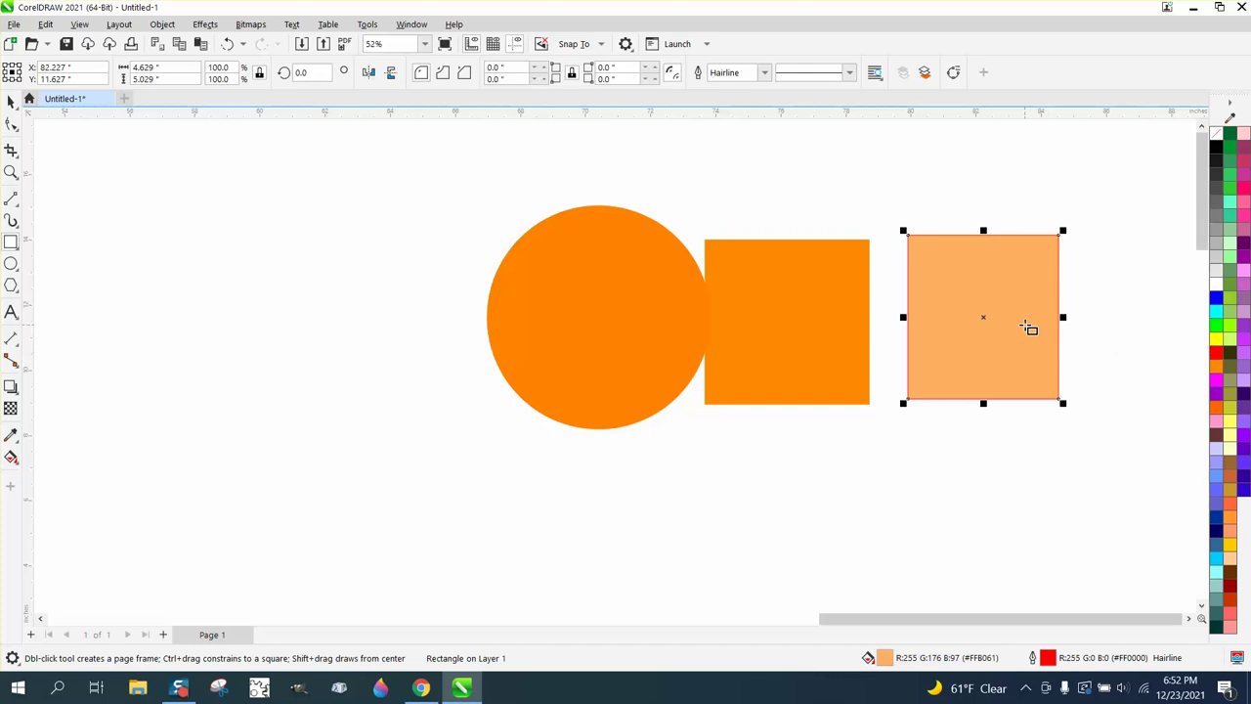
left_click(11, 101)
left_click(17, 107)
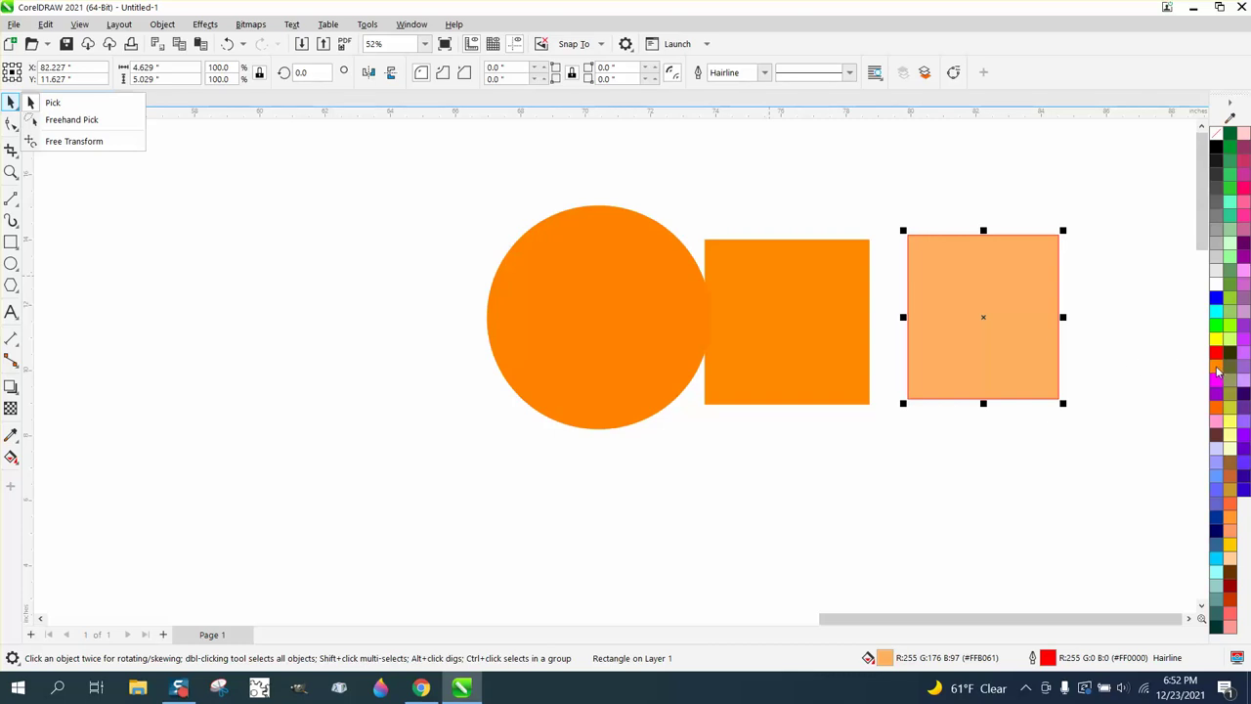
left_click(1216, 367)
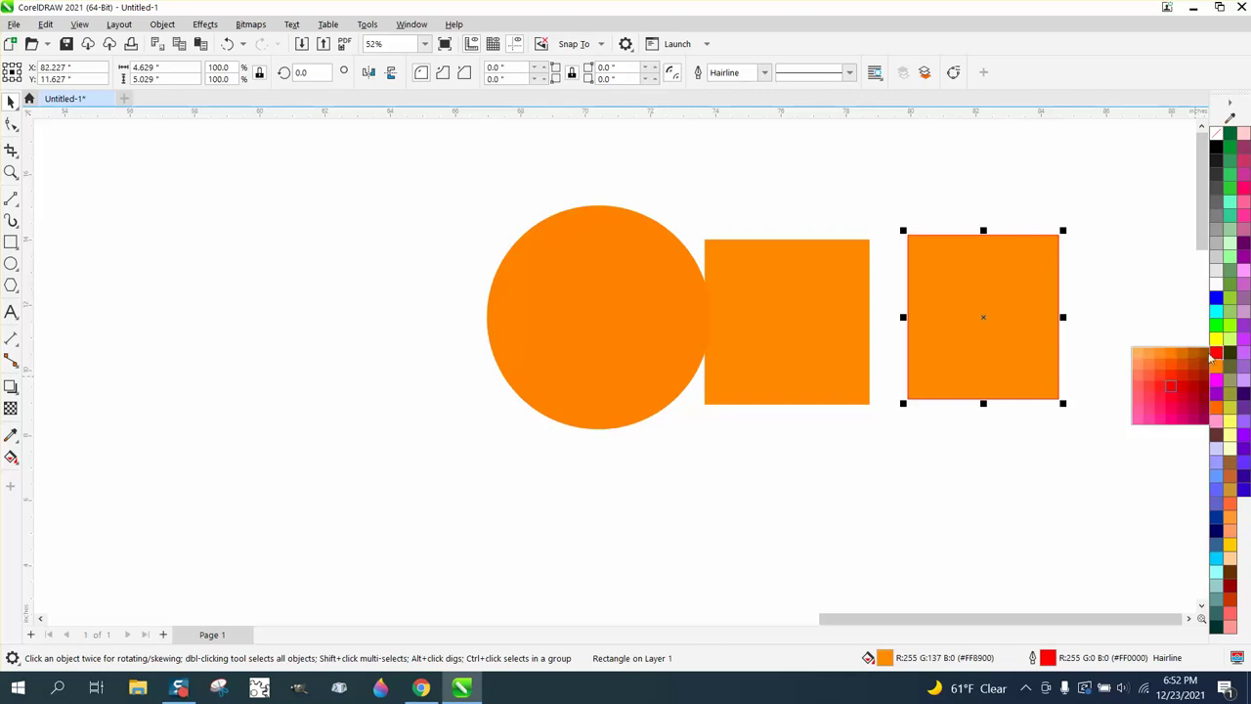
left_click(1150, 367)
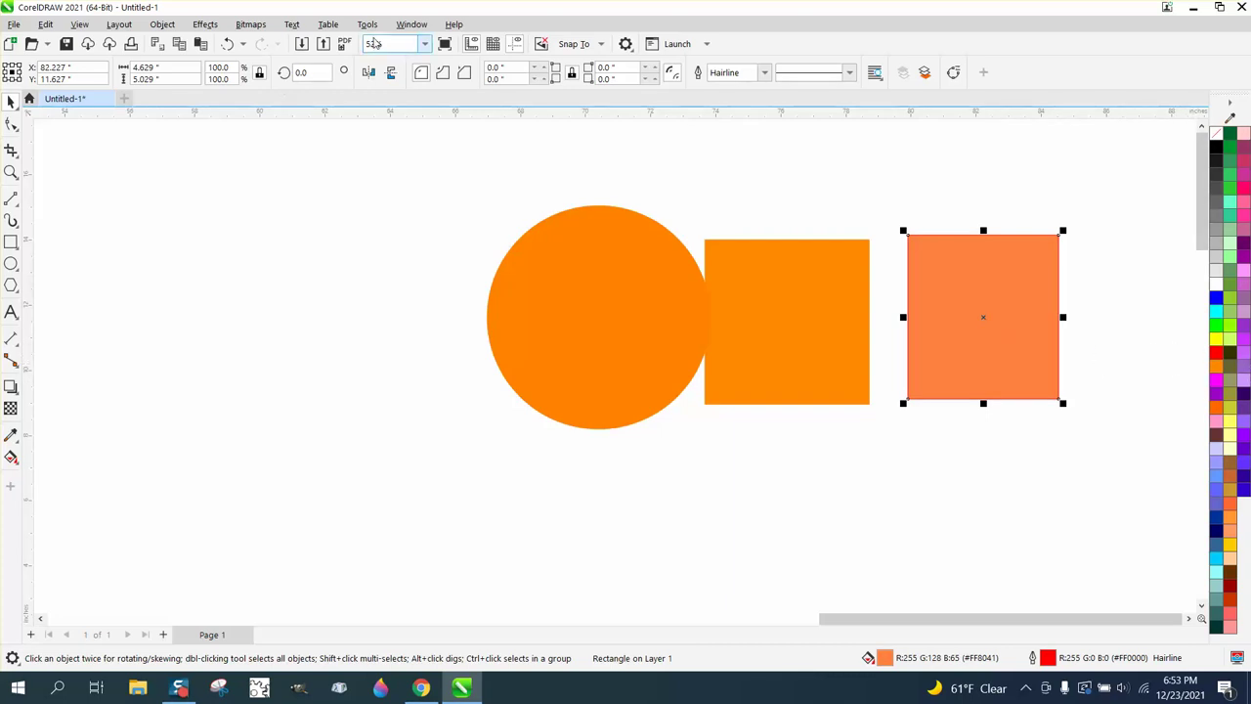
- After a brief detour through the Tools menu and calculator, delete the coral-orange right-hand square
left_click(368, 24)
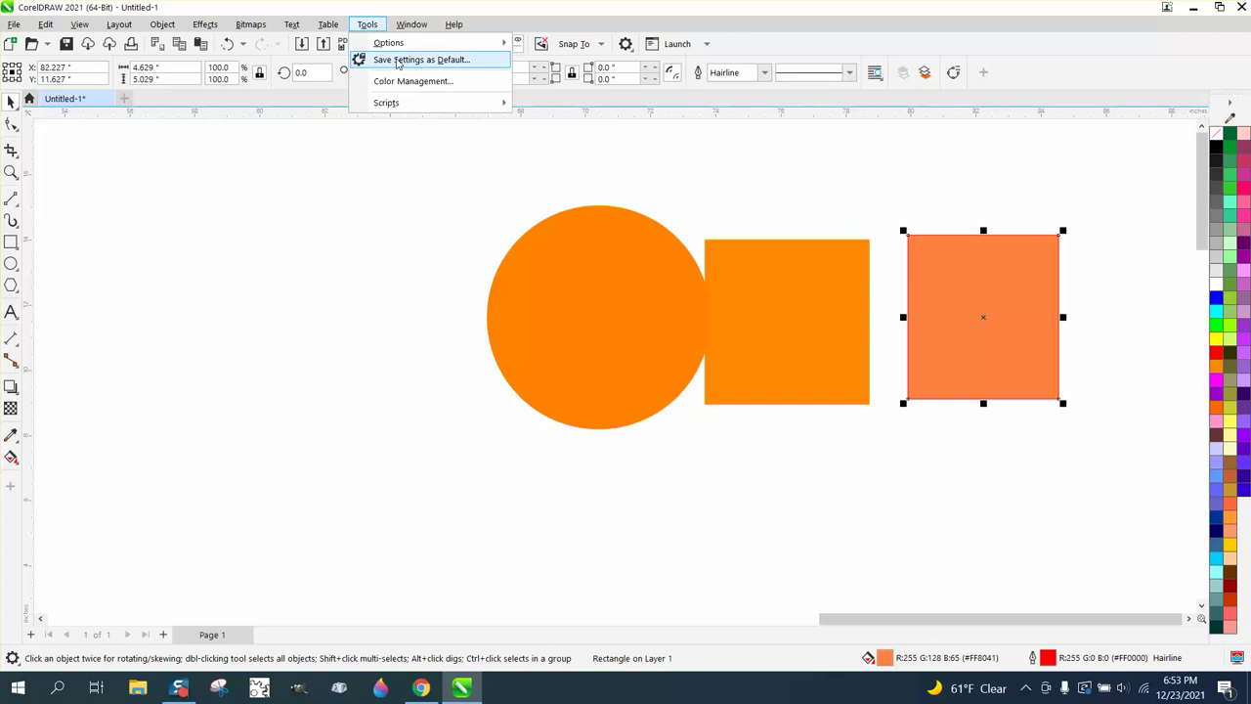
mouse_move(391, 102)
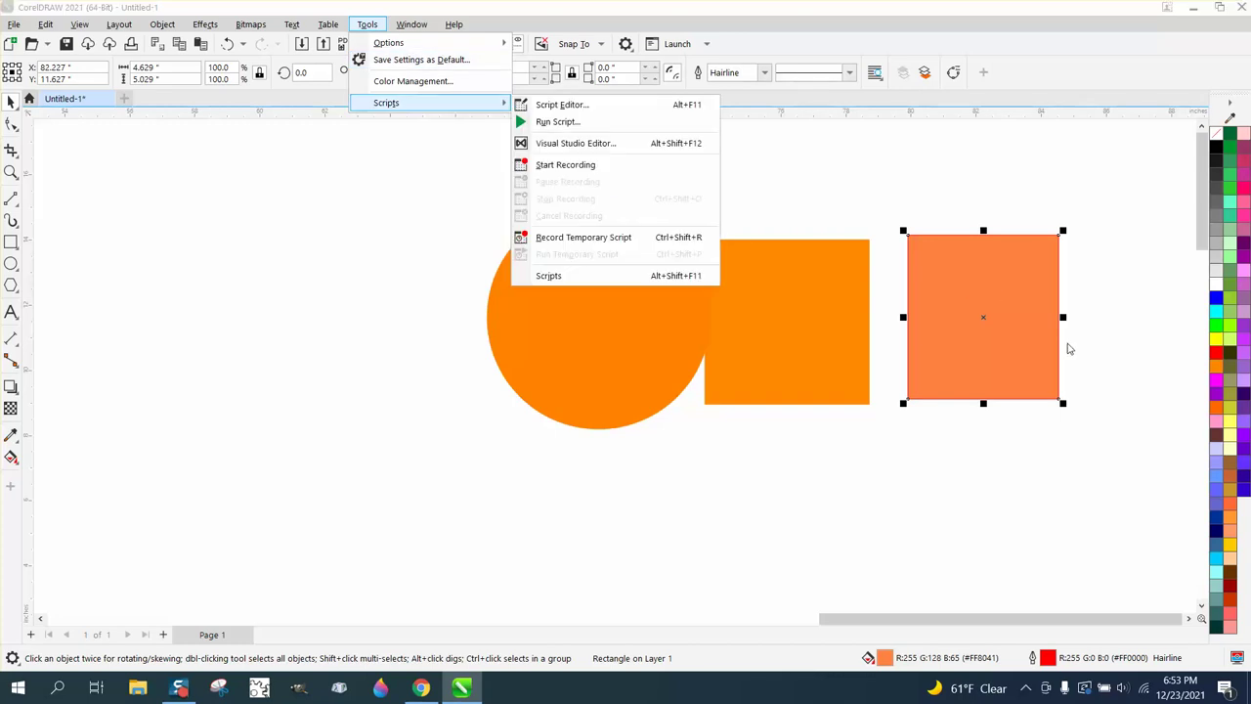
left_click(993, 309)
key("XF86Calculator")
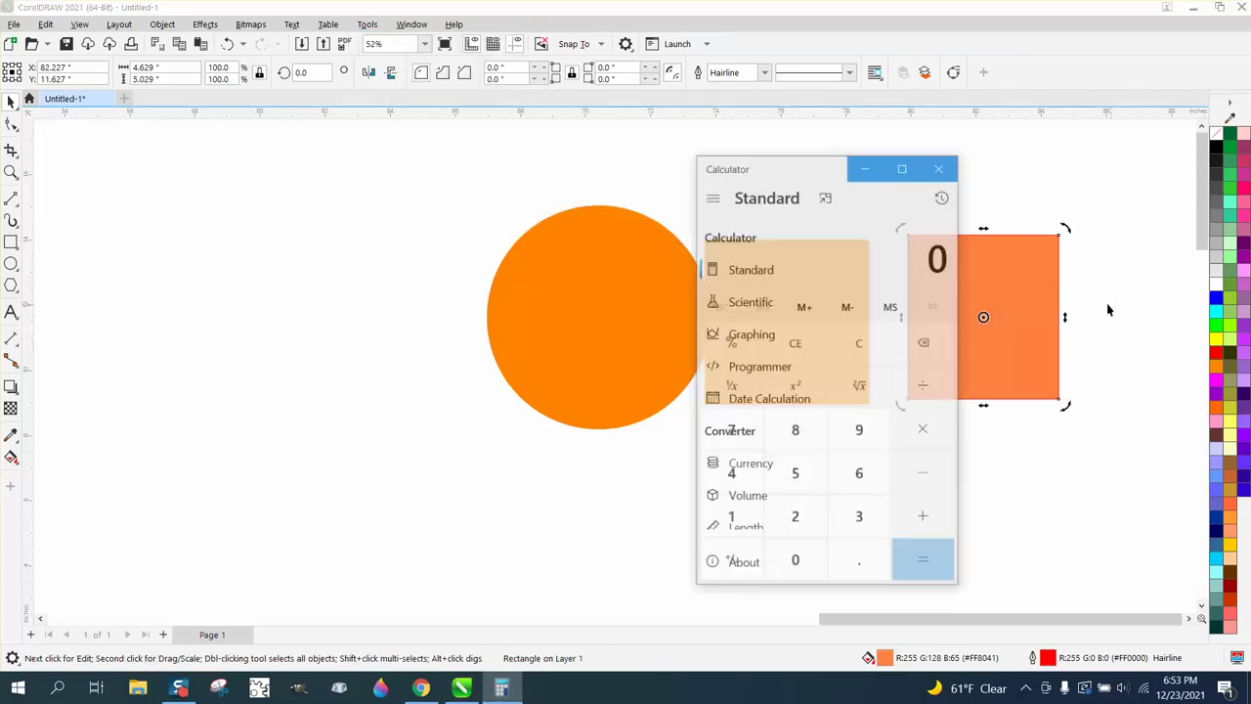
left_click(941, 166)
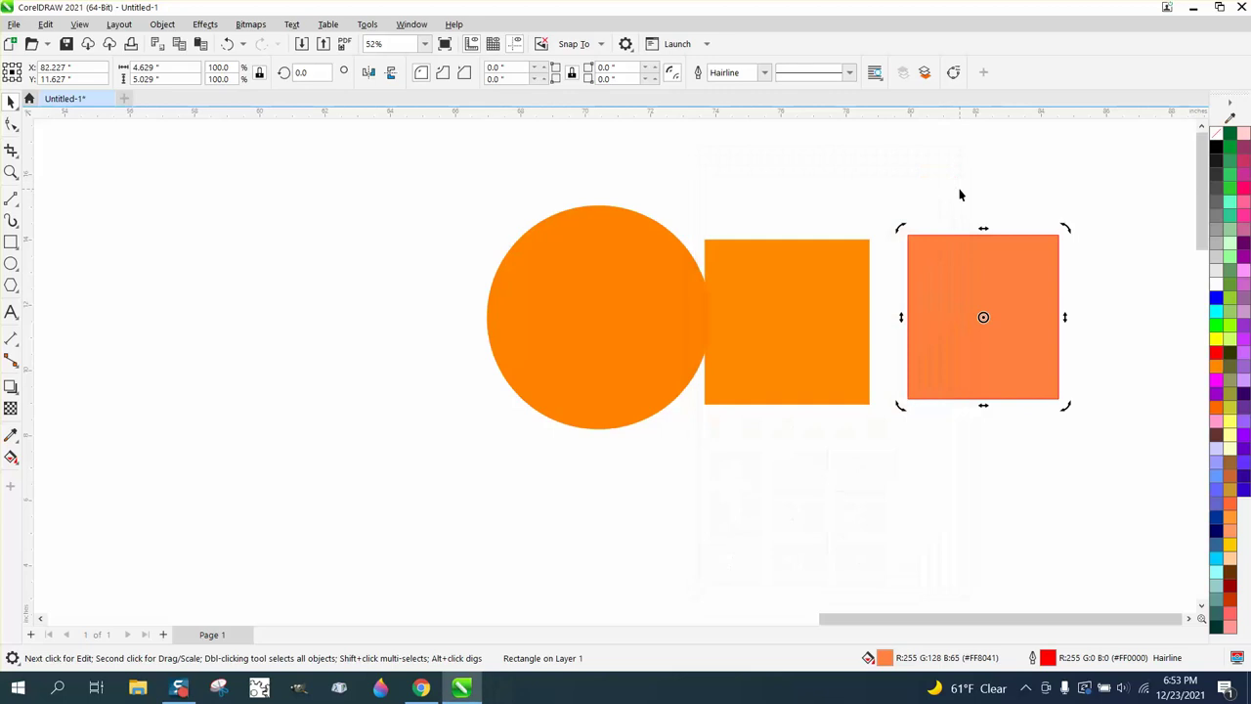
key("Delete")
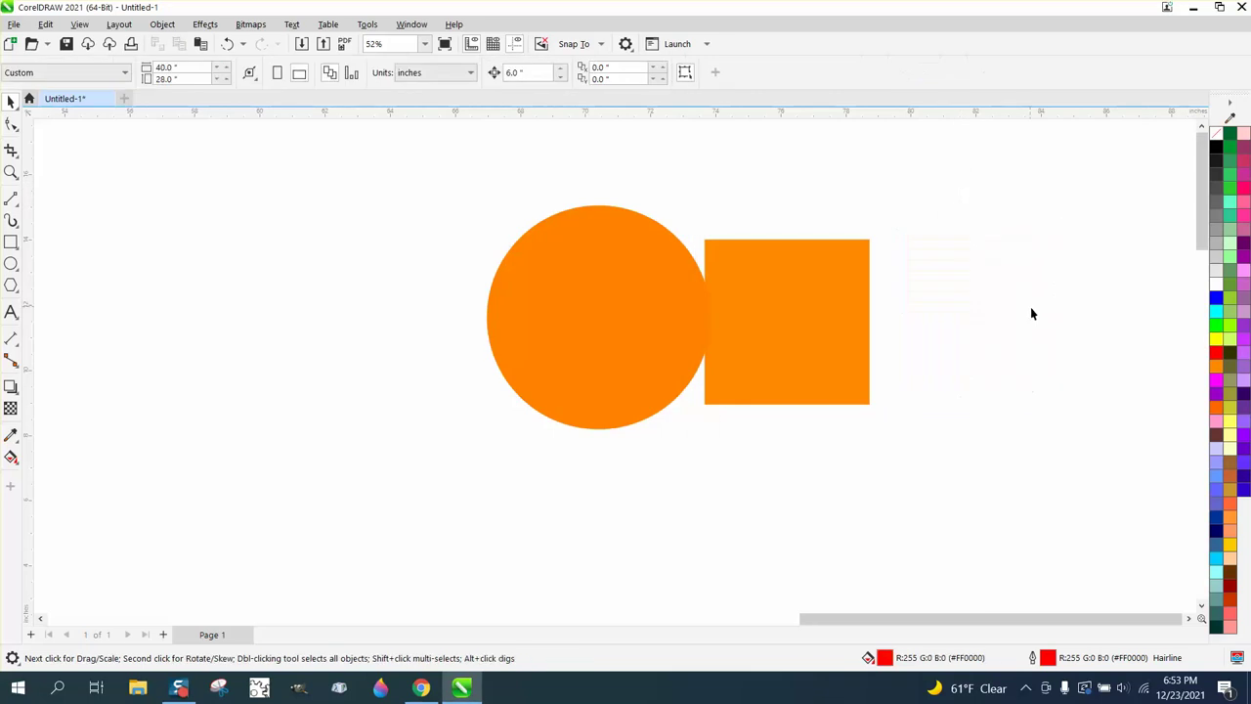
- Cancel the document-defaults prompt, draw a small square beside the orange square, and fill it pink #FF61FF
left_click(1217, 382)
left_click(718, 432)
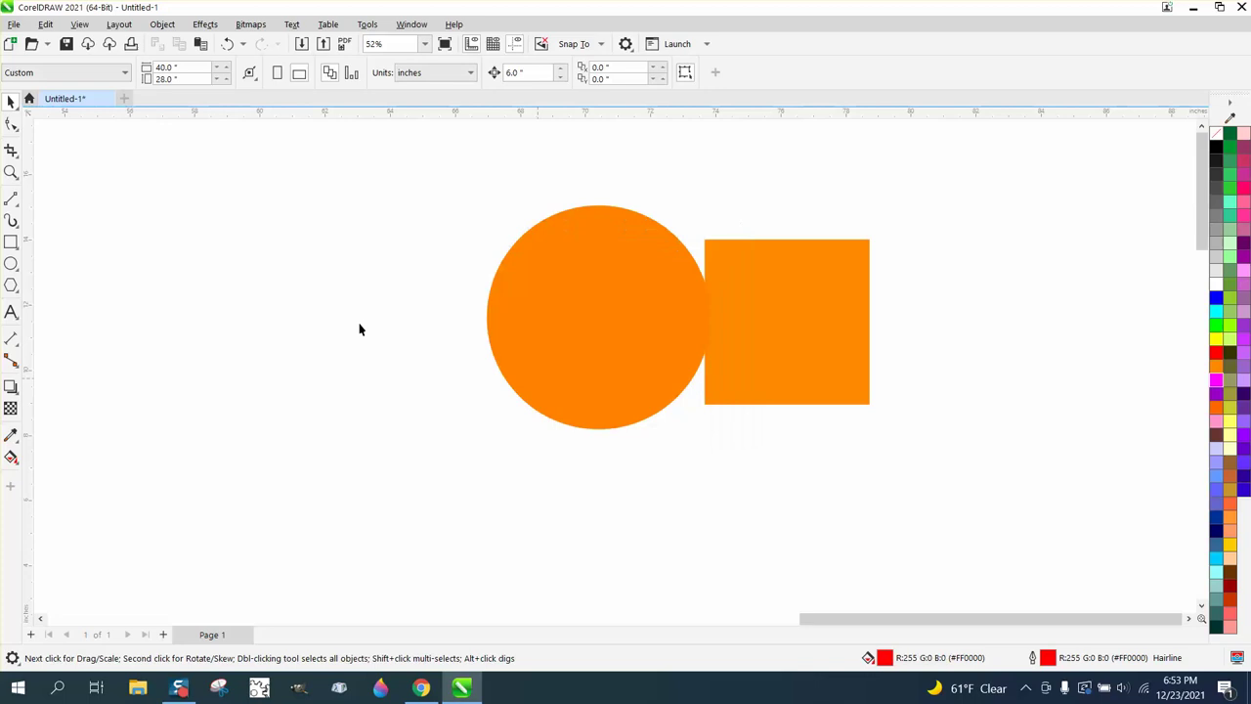
left_click(11, 243)
left_click_drag(972, 279, 1019, 375)
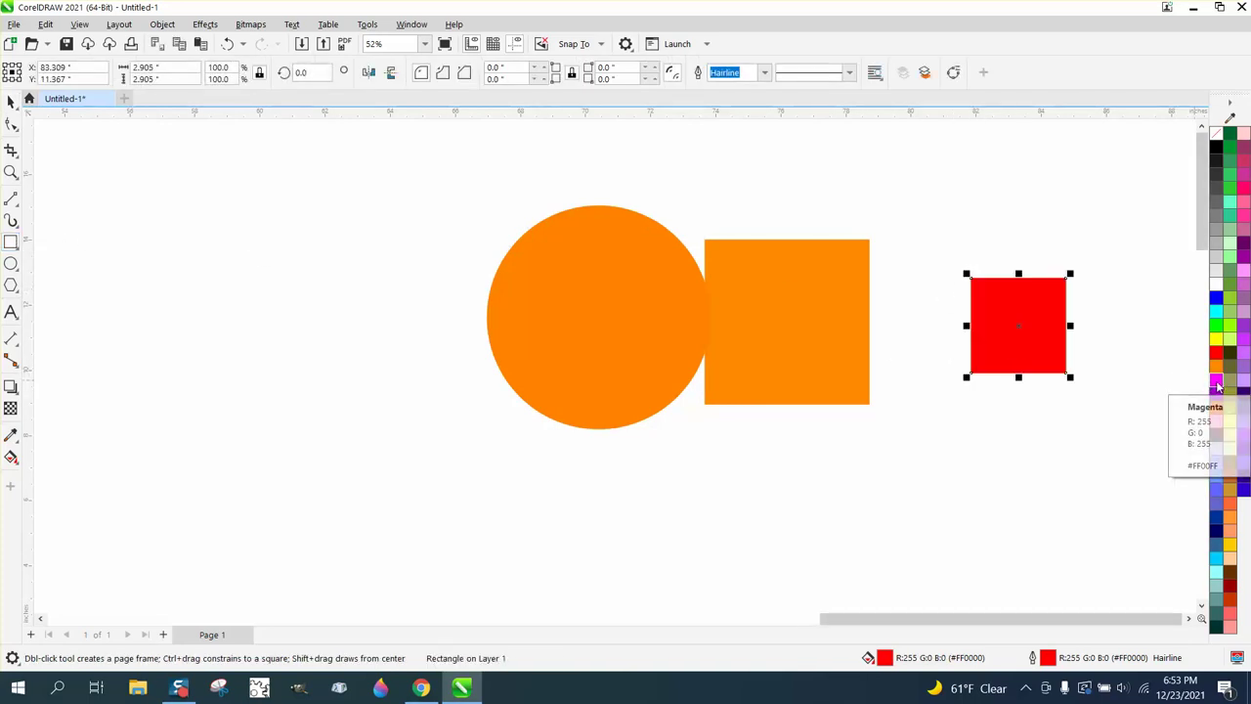
left_click_drag(1217, 383, 1206, 384)
left_click_drag(1137, 410, 1138, 412)
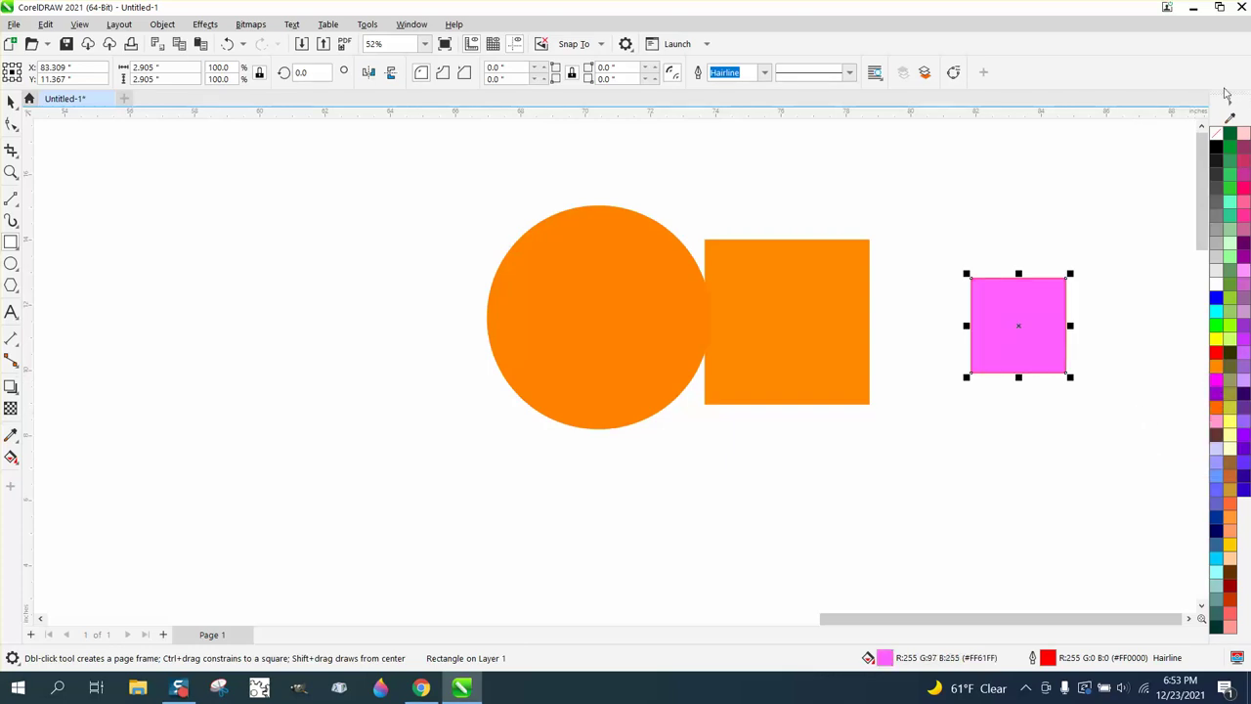
- Strip the pink square's outline with the no-color swatch, then zoom in around the three shapes
right_click(1215, 137)
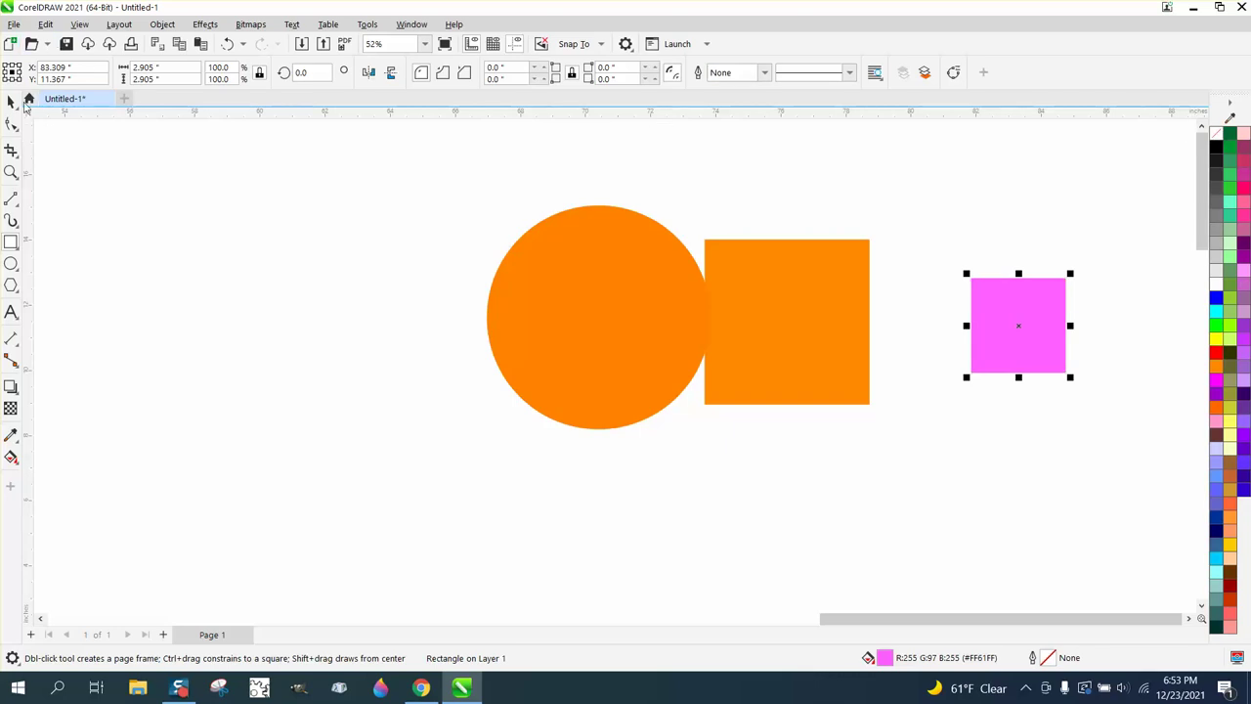
left_click(10, 102)
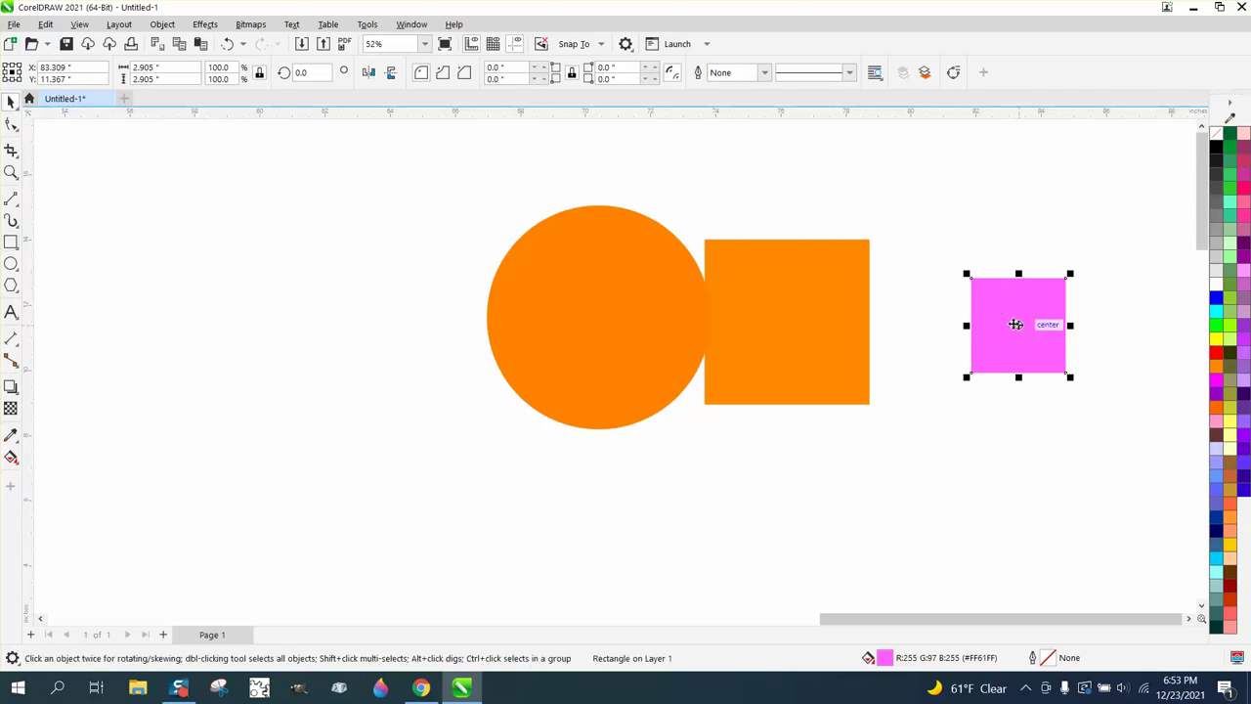
left_click_drag(1017, 325, 1217, 396)
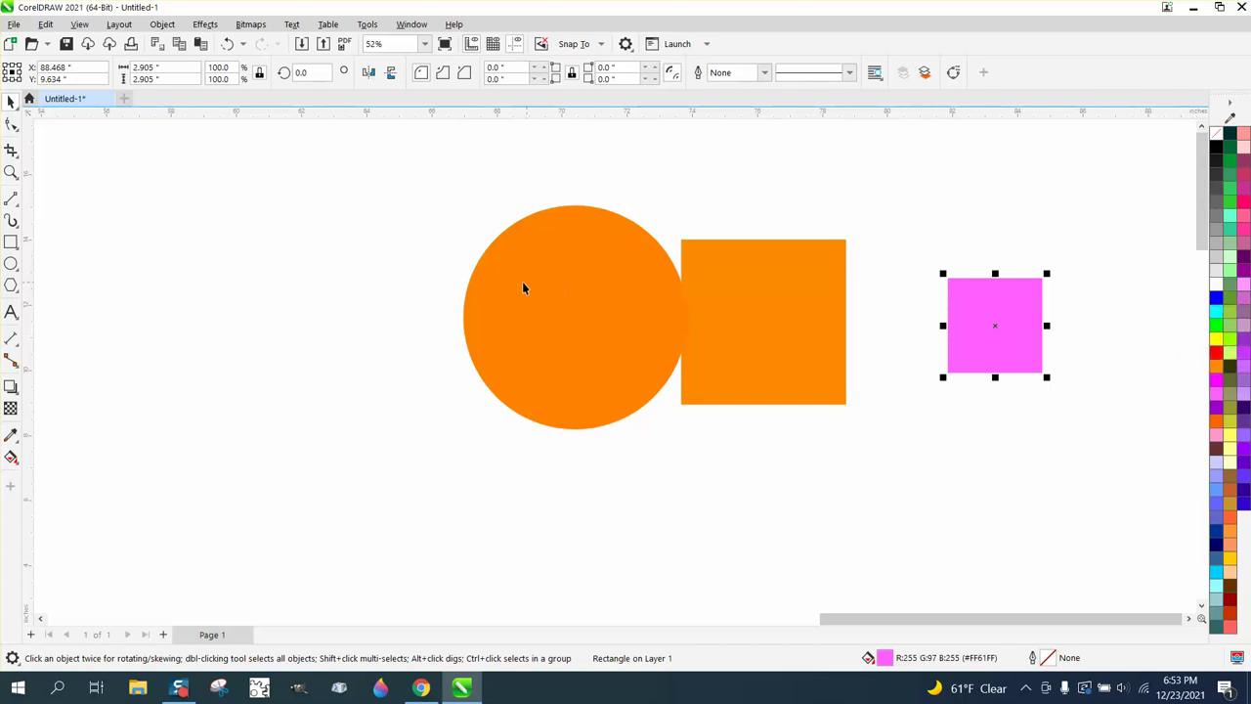
left_click(11, 173)
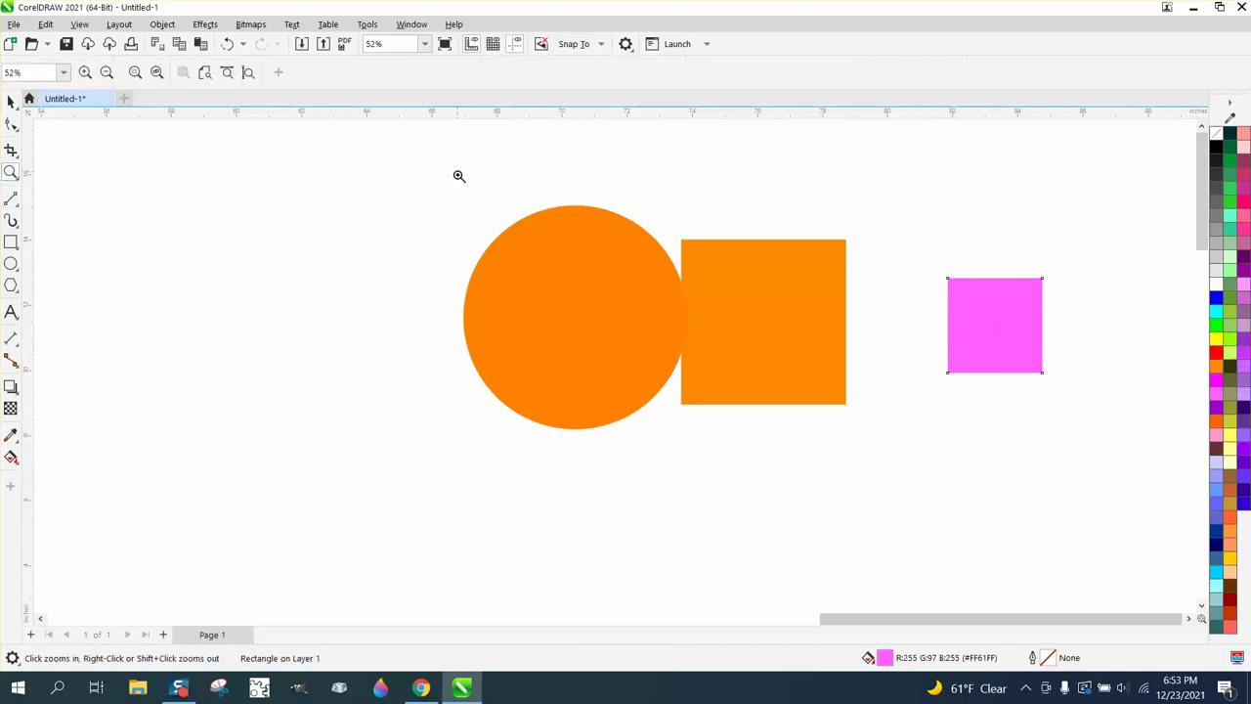
left_click_drag(456, 191, 1093, 454)
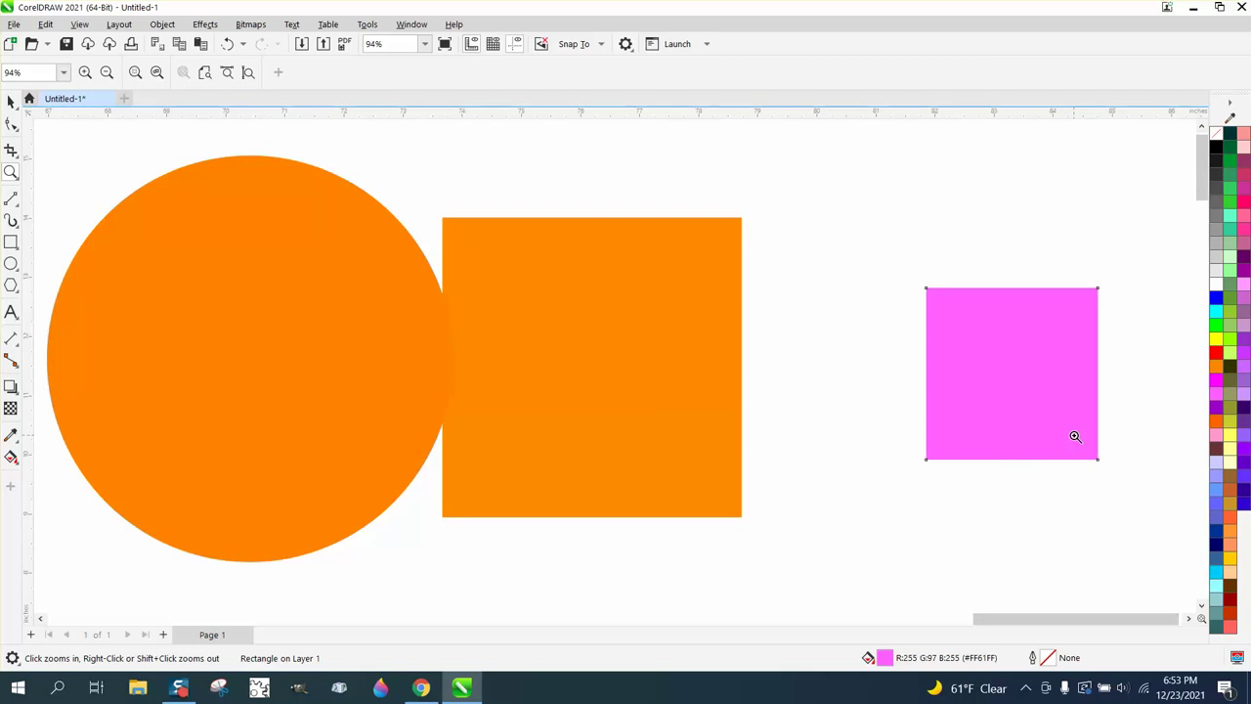